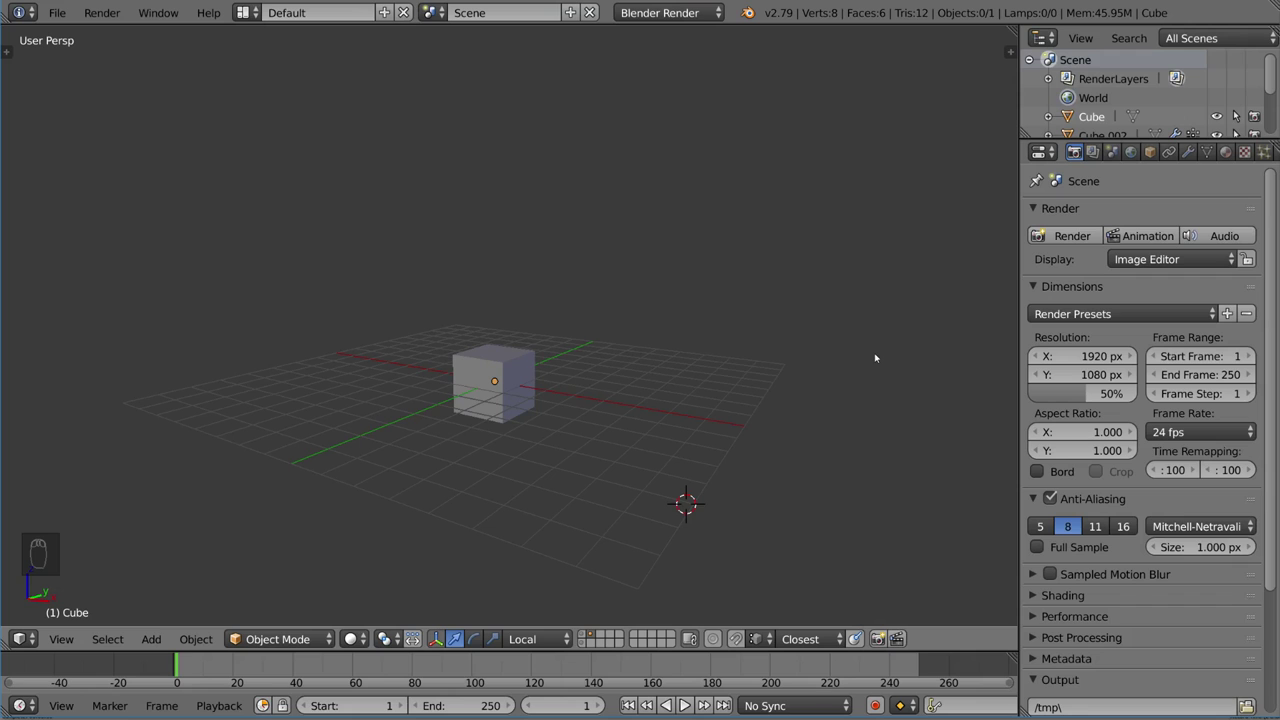
# Step: Select the cube and add a centred loop cut that splits it into two halves across the X axis
pyautogui.moveTo(570, 375)
pyautogui.mouseDown(button='middle')
pyautogui.moveTo(588, 396)
pyautogui.moveTo(600, 349)
pyautogui.moveTo(556, 377)
pyautogui.mouseUp(button='middle')
pyautogui.scroll(3, 588, 396)
pyautogui.rightClick(505, 359)
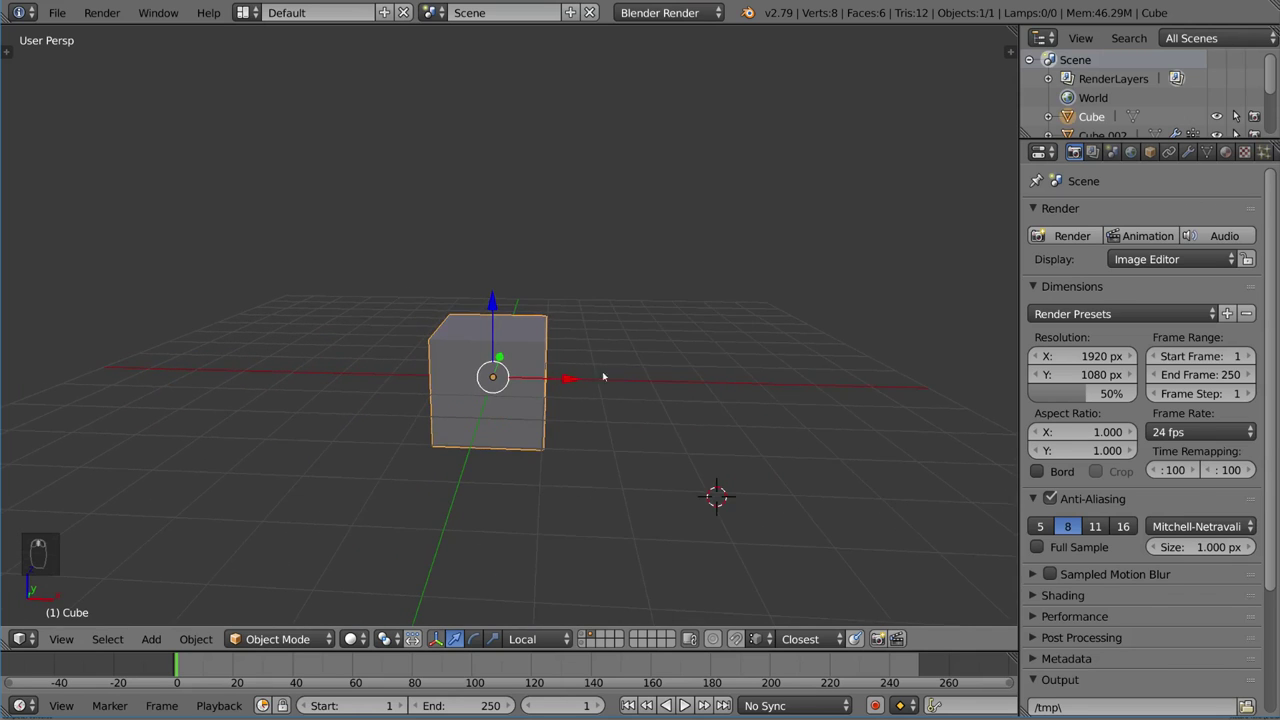
pyautogui.click(1187, 151)
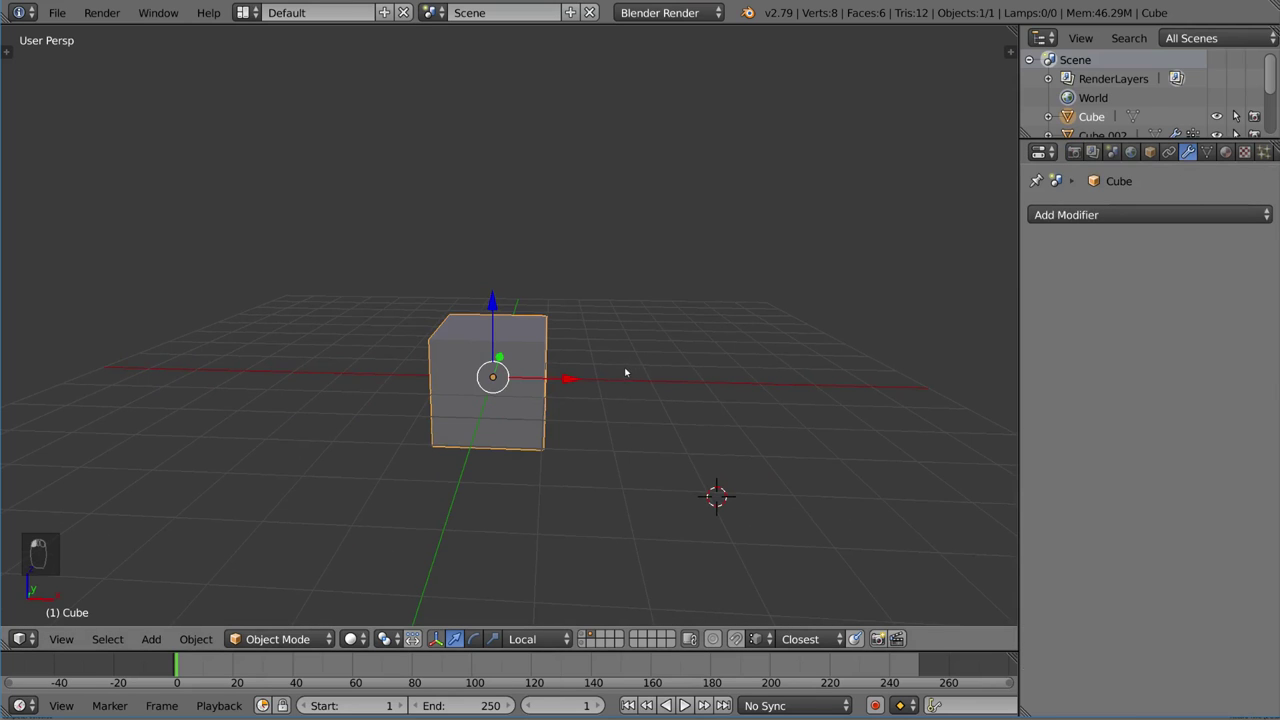
pyautogui.press('Tab')
pyautogui.moveTo(600, 397); pyautogui.dragTo(549, 354, button='middle')
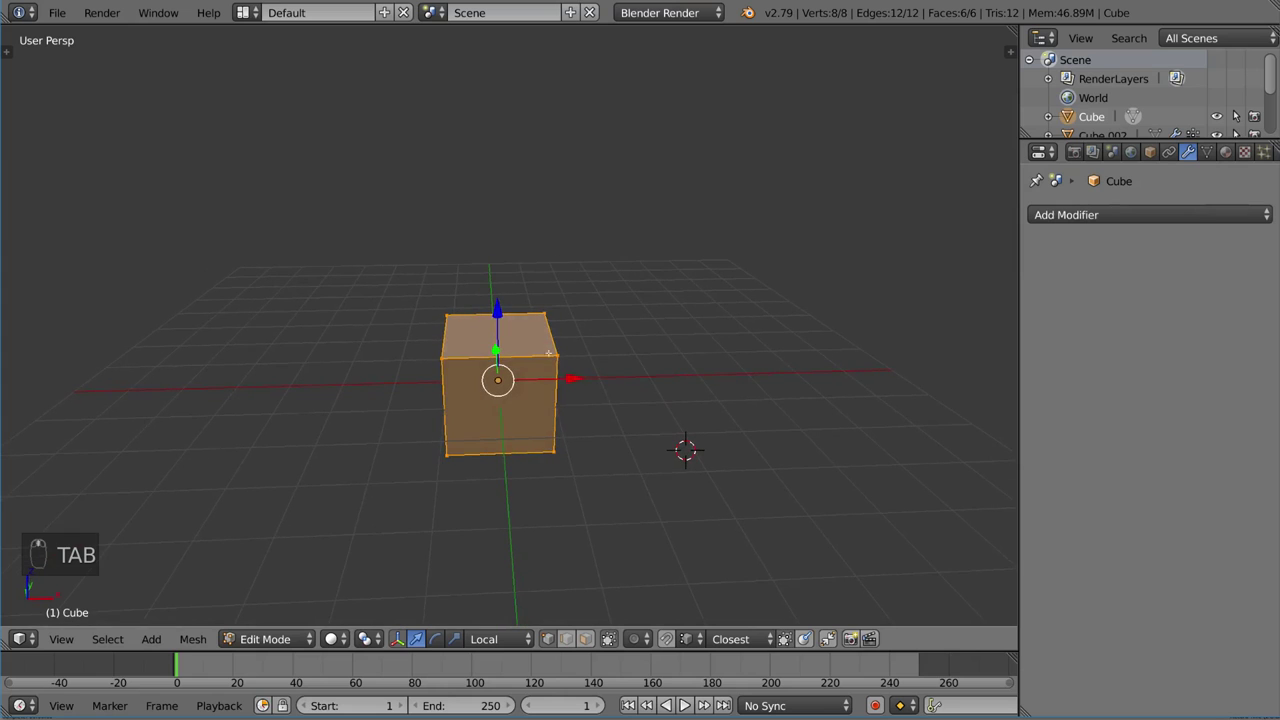
pyautogui.hotkey('ctrl', 'r')
pyautogui.click(530, 325)
pyautogui.rightClick(529, 323)
# Step: Delete the outer vertices on the cube's positive X side, leaving only the other half in solid shading
pyautogui.press('z')
pyautogui.press('a')
pyautogui.press('b')
pyautogui.moveTo(529, 297); pyautogui.dragTo(699, 513)
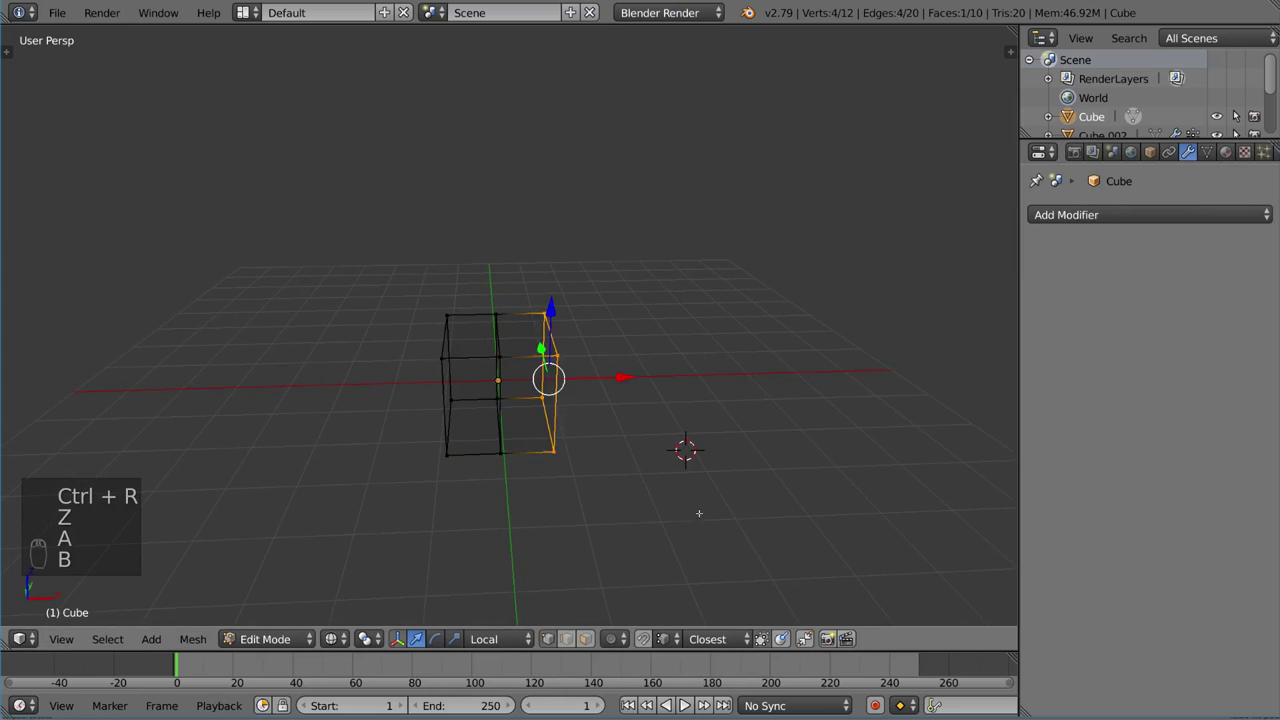
pyautogui.press('x')
pyautogui.click(699, 513)
pyautogui.press('z')
pyautogui.hotkey('alt', 'z')
pyautogui.moveTo(694, 509)
pyautogui.mouseDown(button='middle')
pyautogui.moveTo(600, 443)
pyautogui.moveTo(690, 400)
pyautogui.mouseUp(button='middle')
pyautogui.press('z')
pyautogui.press('z')
# Step: Add an X-axis Mirror modifier and a level 2 Subdivision Surface modifier to the half cube
pyautogui.click(1093, 214)
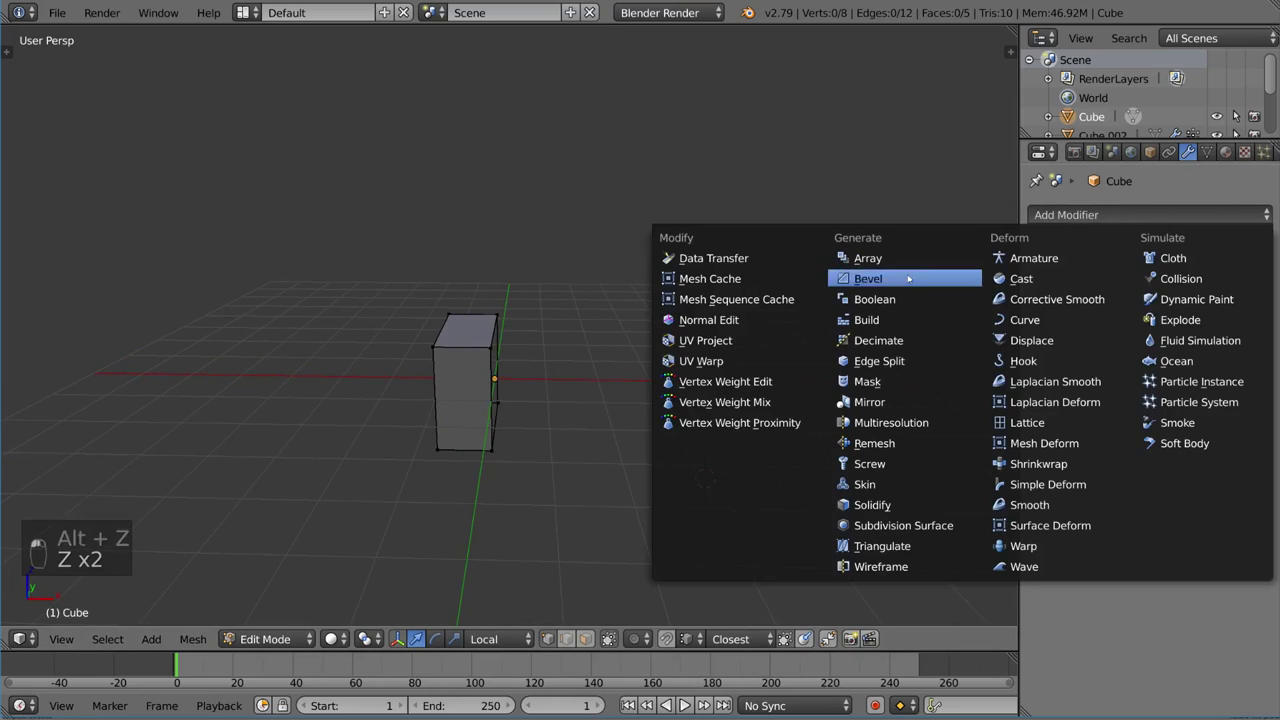
pyautogui.click(880, 401)
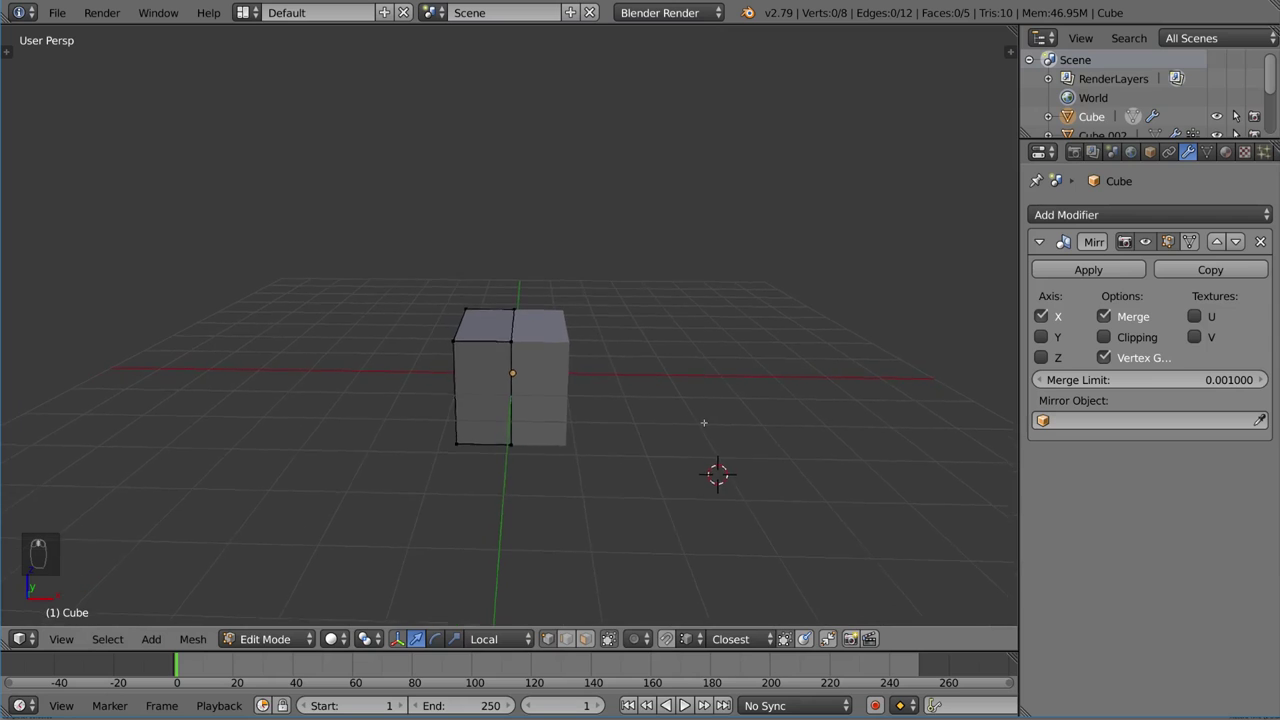
pyautogui.press('Tab')
pyautogui.hotkey('ctrl', '2')
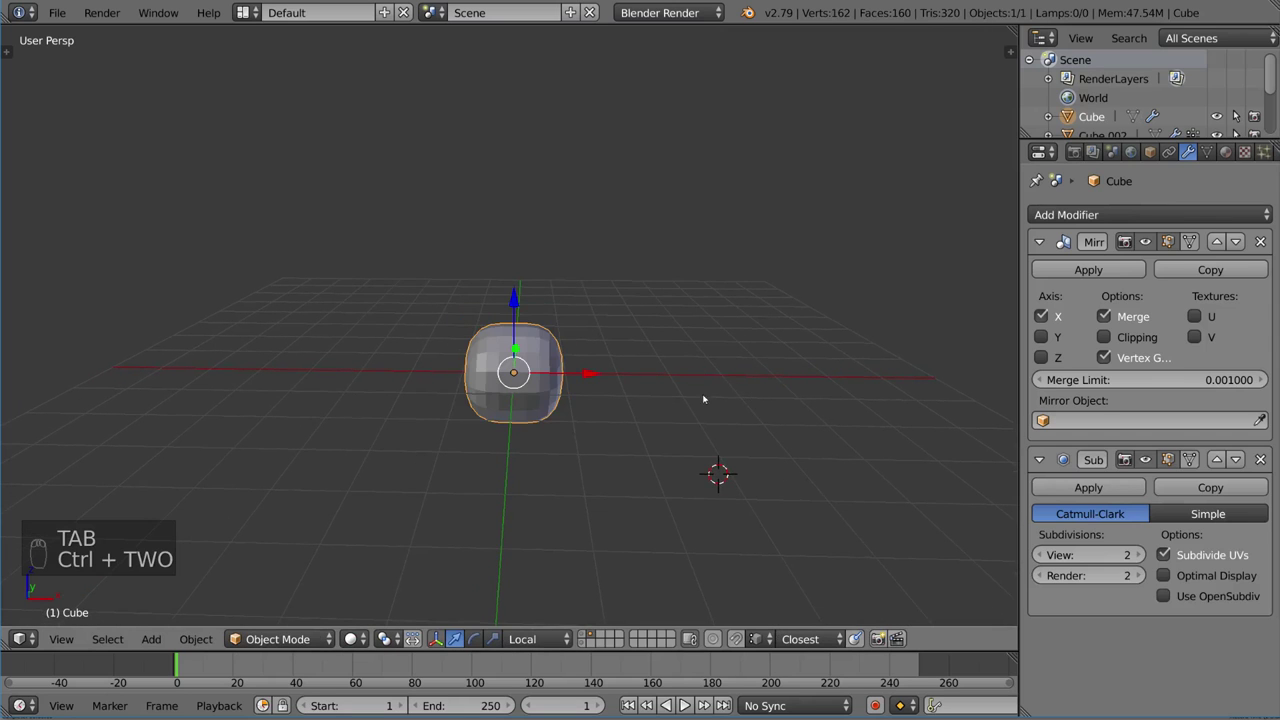
# Step: Enable Clipping on the Mirror modifier and move the whole half mesh to widen the mirrored shape
pyautogui.moveTo(703, 397); pyautogui.dragTo(823, 443, button='middle')
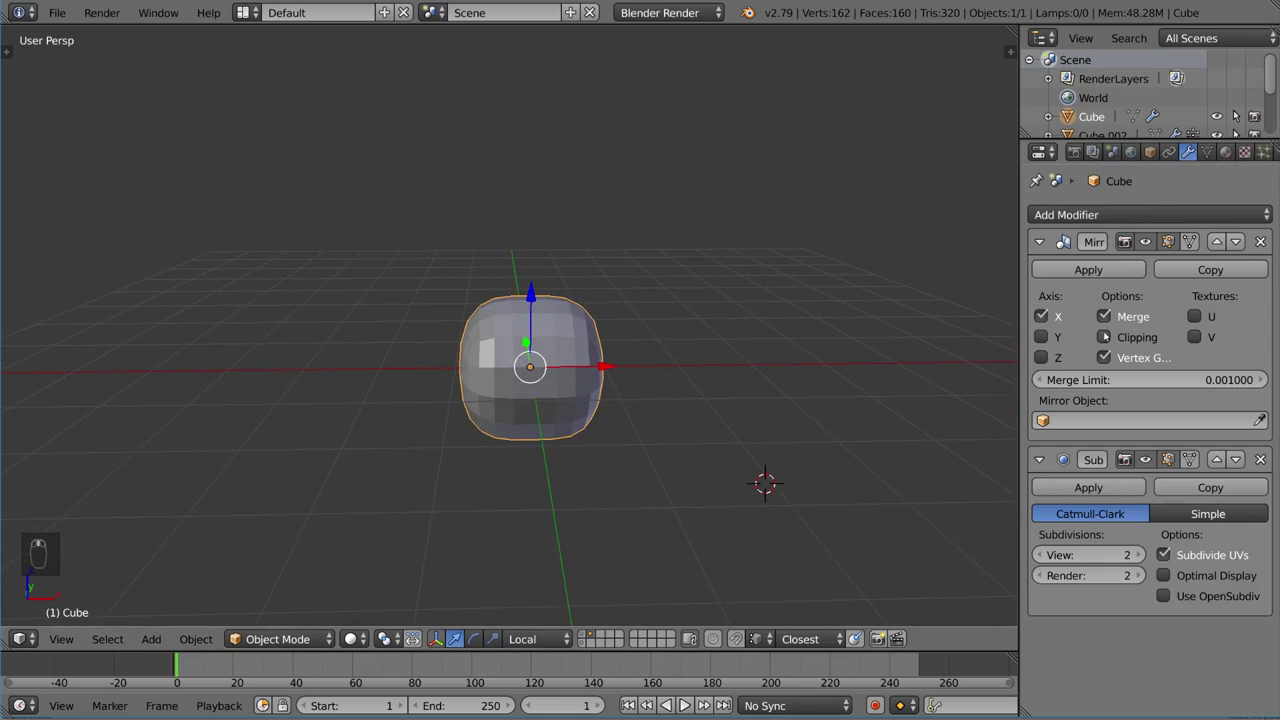
pyautogui.press('Tab')
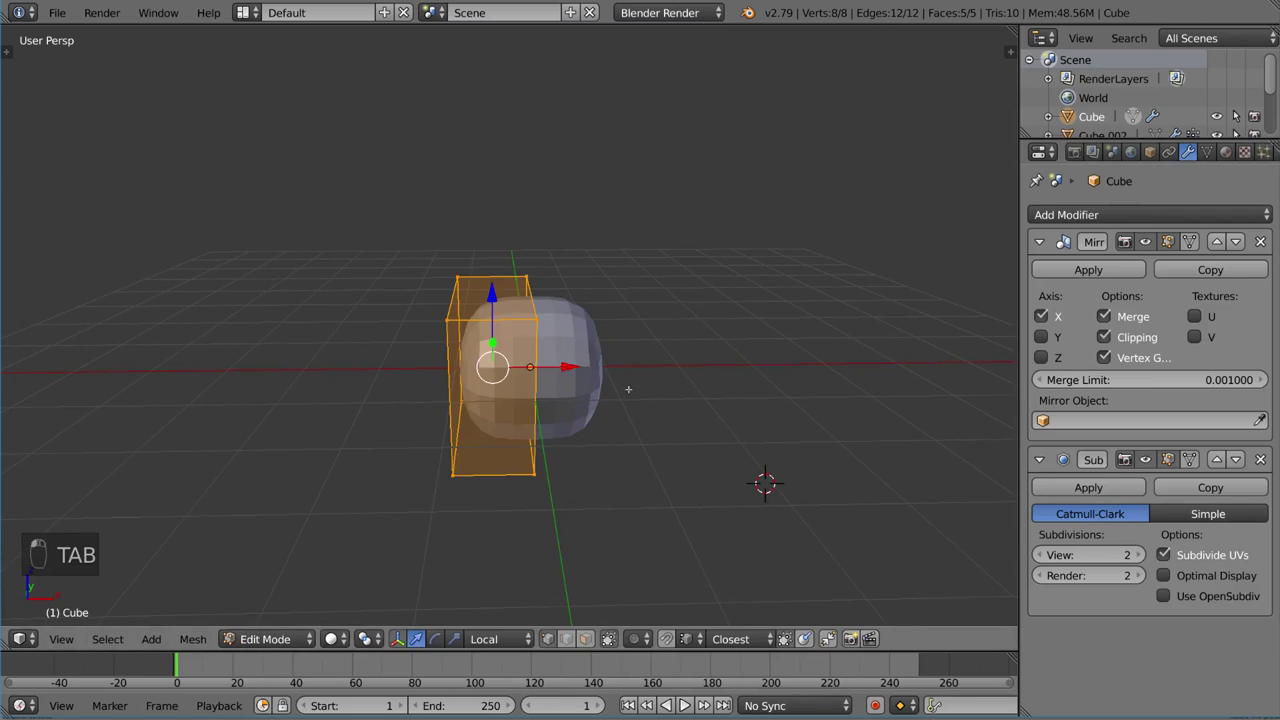
pyautogui.press('g')
pyautogui.click(685, 398)
pyautogui.press('Tab')
pyautogui.moveTo(760, 412)
pyautogui.mouseDown(button='middle')
pyautogui.moveTo(823, 423)
pyautogui.moveTo(774, 417)
pyautogui.mouseUp(button='middle')
pyautogui.scroll(2, 730, 440)
pyautogui.moveTo(716, 446); pyautogui.dragTo(706, 449, button='middle')
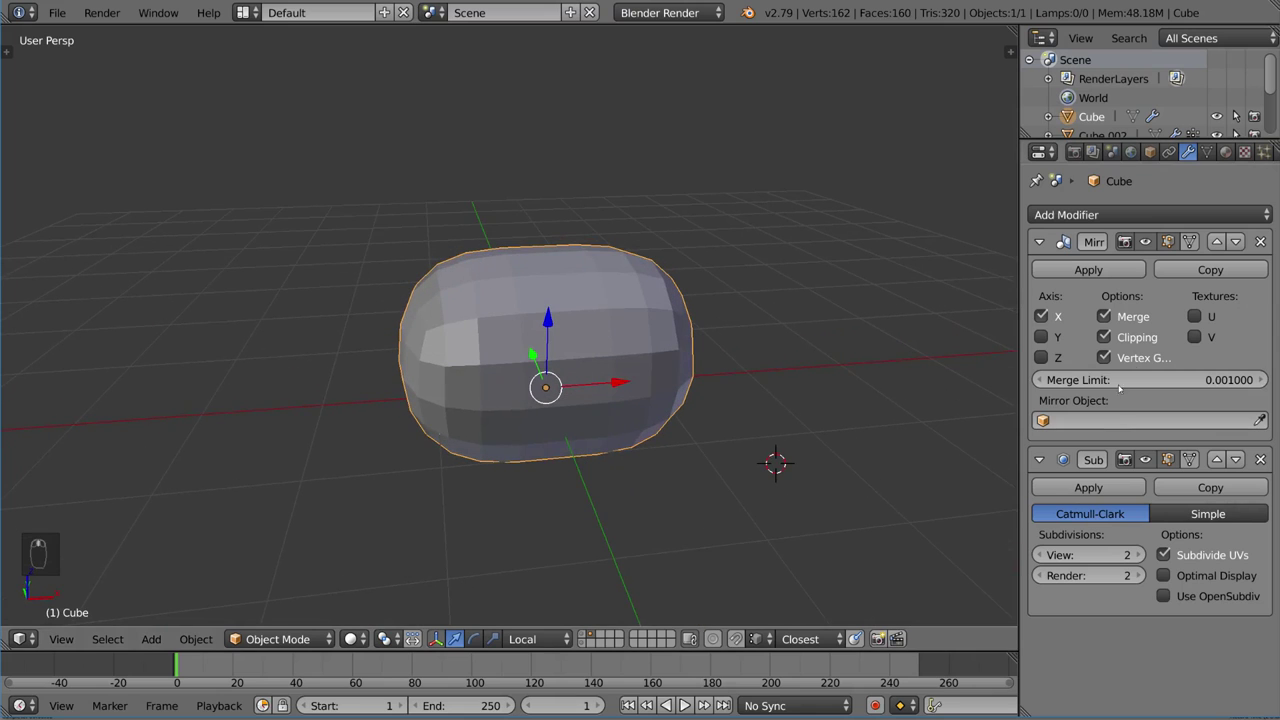
# Step: Scale the half mesh taller along Z, then move it along X to adjust the mirrored shape's width
pyautogui.moveTo(752, 400); pyautogui.dragTo(724, 387, button='middle')
pyautogui.scroll(-2, 714, 394)
pyautogui.press('Tab')
pyautogui.press('s')
pyautogui.press('z')
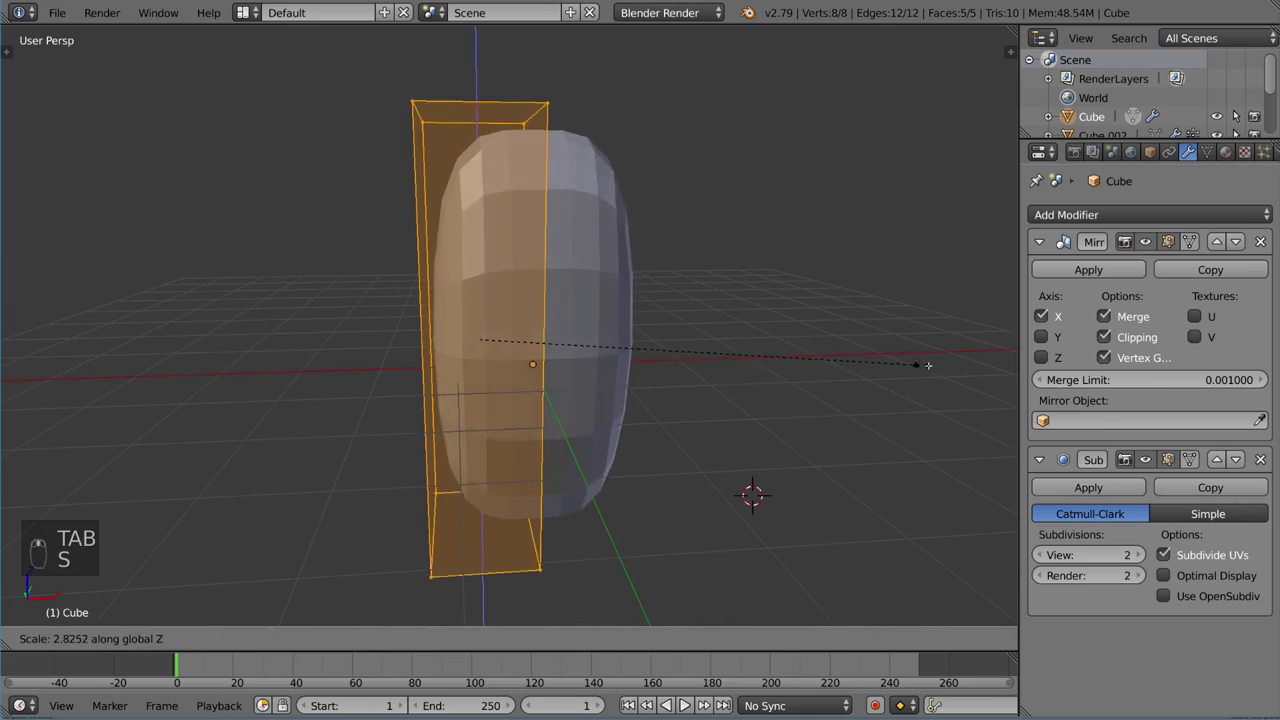
pyautogui.click(55, 377)
pyautogui.scroll(-4, 440, 395)
pyautogui.moveTo(440, 395); pyautogui.dragTo(502, 446, button='middle')
pyautogui.press('g')
pyautogui.press('x')
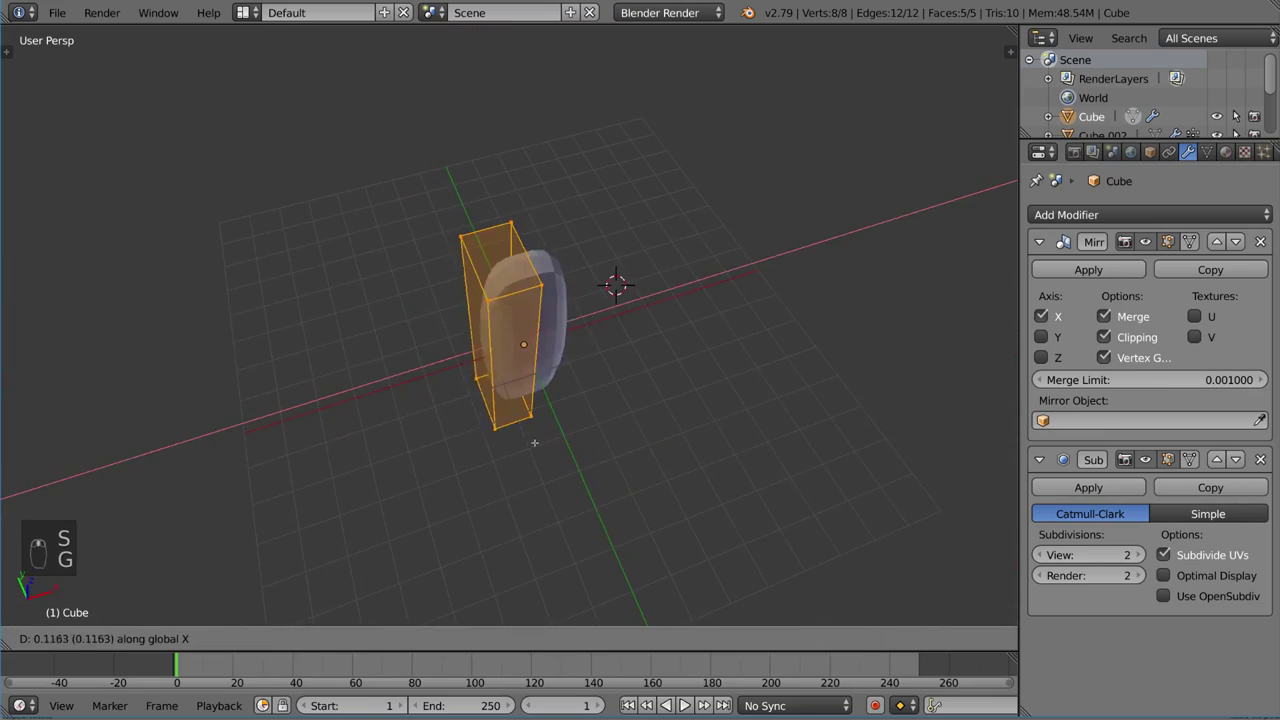
pyautogui.click(699, 402)
# Step: Scale the half mesh further along Z and resize it along Y to form a long, slender pillar
pyautogui.moveTo(697, 398); pyautogui.dragTo(600, 400, button='middle')
pyautogui.press('s')
pyautogui.press('z')
pyautogui.click(656, 345)
pyautogui.press('s')
pyautogui.press('y')
pyautogui.click(689, 346)
# Step: Add several evenly spaced horizontal loop cuts along the pillar's height and return to Object Mode
pyautogui.hotkey('ctrl', 'r')
pyautogui.scroll(4, 518, 343)
pyautogui.click(524, 341)
pyautogui.rightClick(524, 341)
pyautogui.press('Tab')
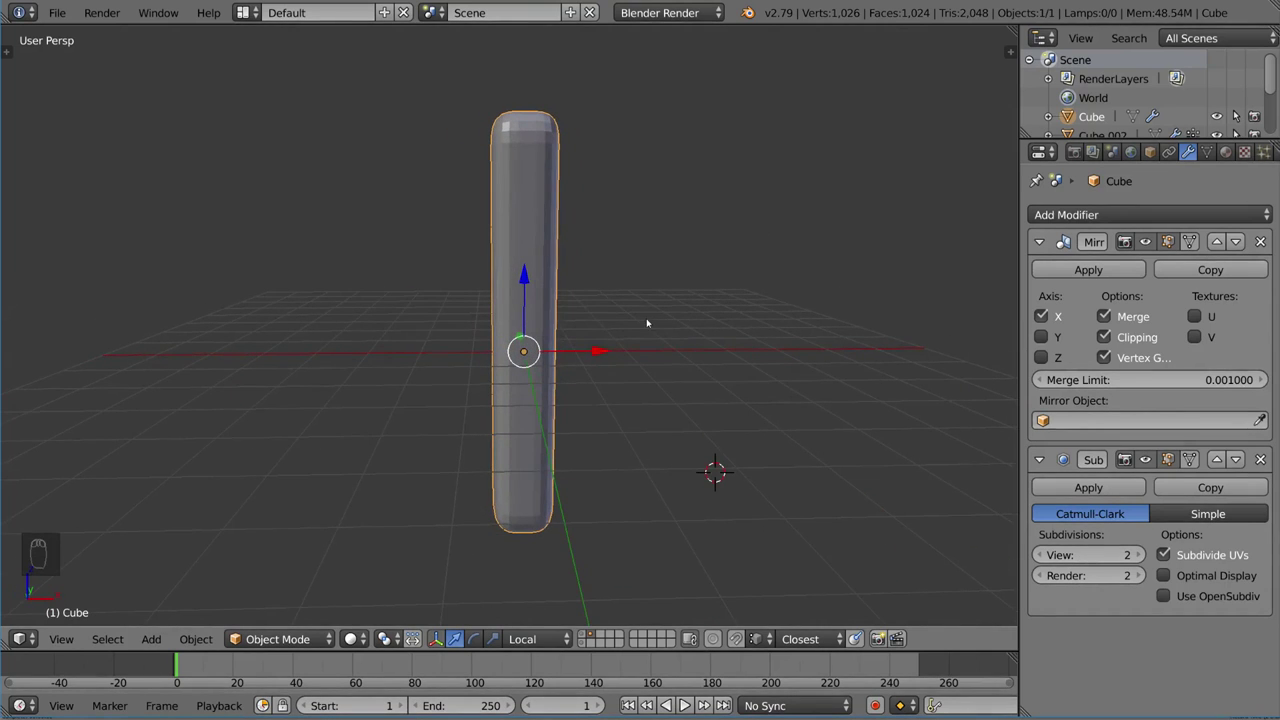
# Step: Add a single-bone armature, clear its location to the world origin and open it in Edit Mode
pyautogui.hotkey('shift', 'a')
pyautogui.moveTo(648, 322)
pyautogui.click(711, 320)
pyautogui.hotkey('alt', 'g')
pyautogui.press('Tab')
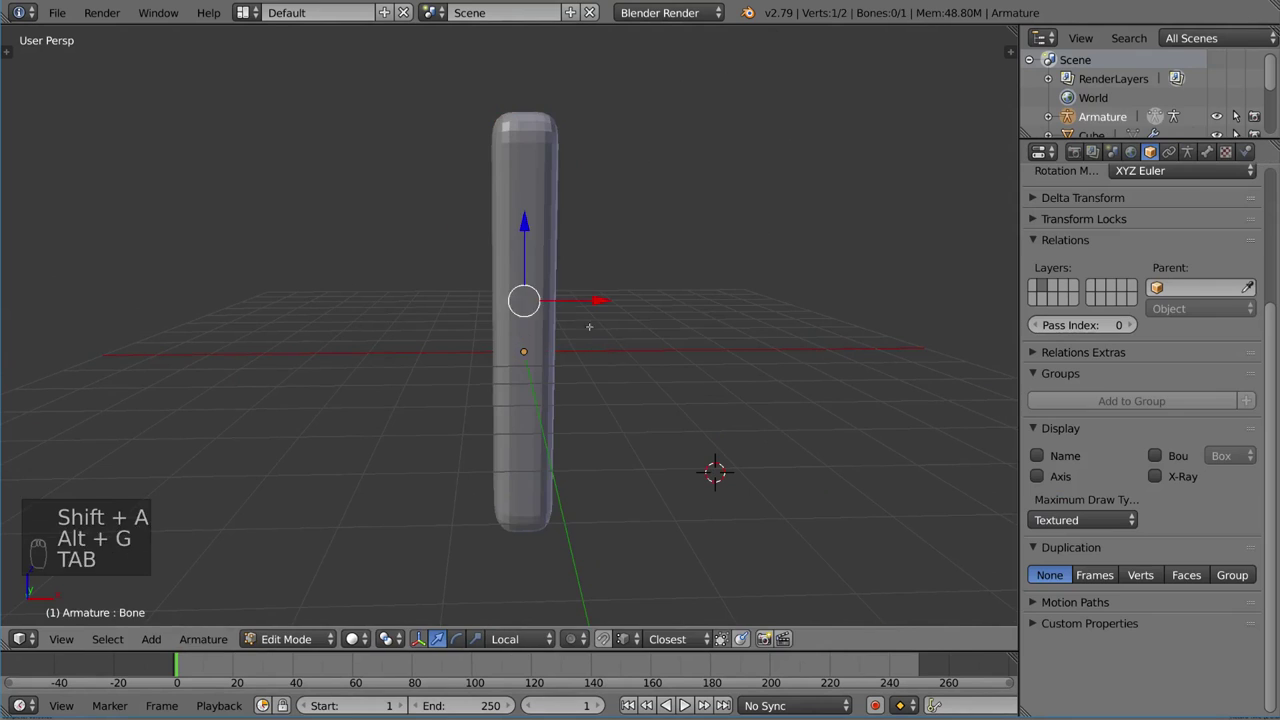
# Step: Move the bone's tip along Z to the pillar's top and its root along Z to the bottom
pyautogui.press('z')
pyautogui.press('g')
pyautogui.press('z')
pyautogui.click(533, 102)
pyautogui.press('a')
pyautogui.rightClick(524, 363)
pyautogui.press('g')
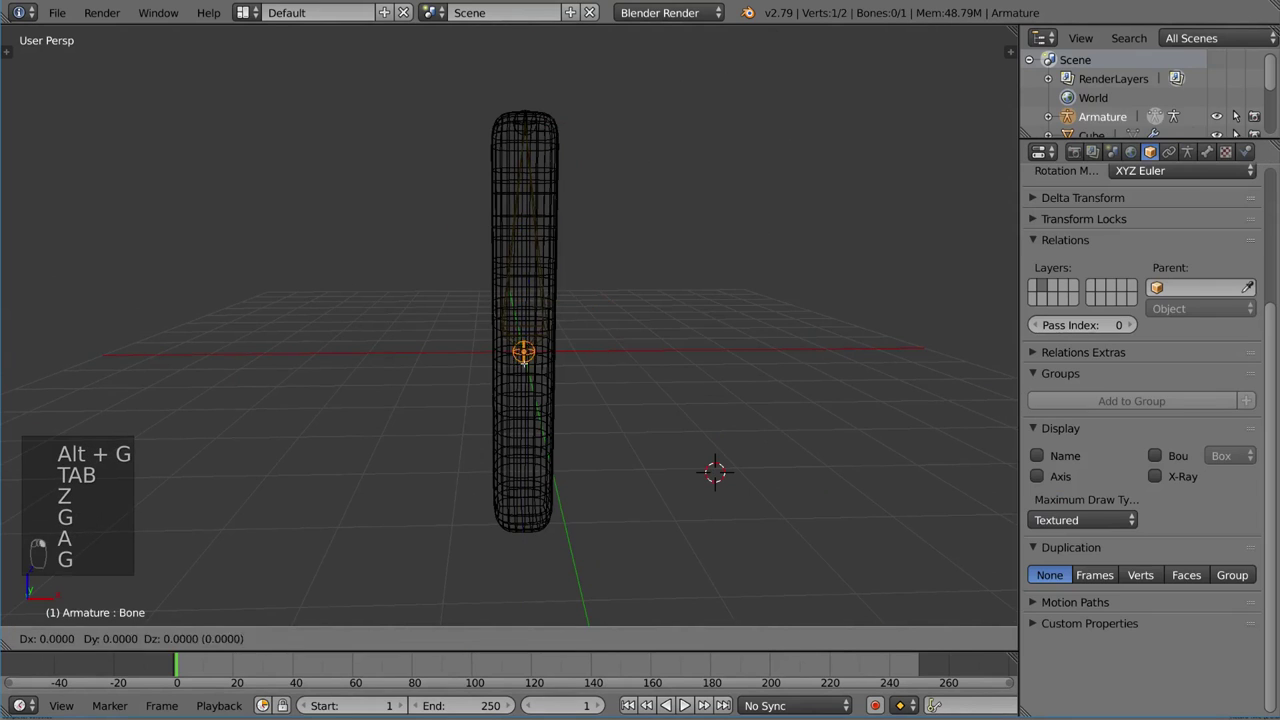
pyautogui.press('z')
pyautogui.click(544, 514)
# Step: Select the whole bone and subdivide it three times into a chain of eight bones
pyautogui.press('a')
pyautogui.press('a')
pyautogui.press('a')
pyautogui.press('w')
pyautogui.click(563, 411)
pyautogui.press('w')
pyautogui.click(563, 412)
pyautogui.press('w')
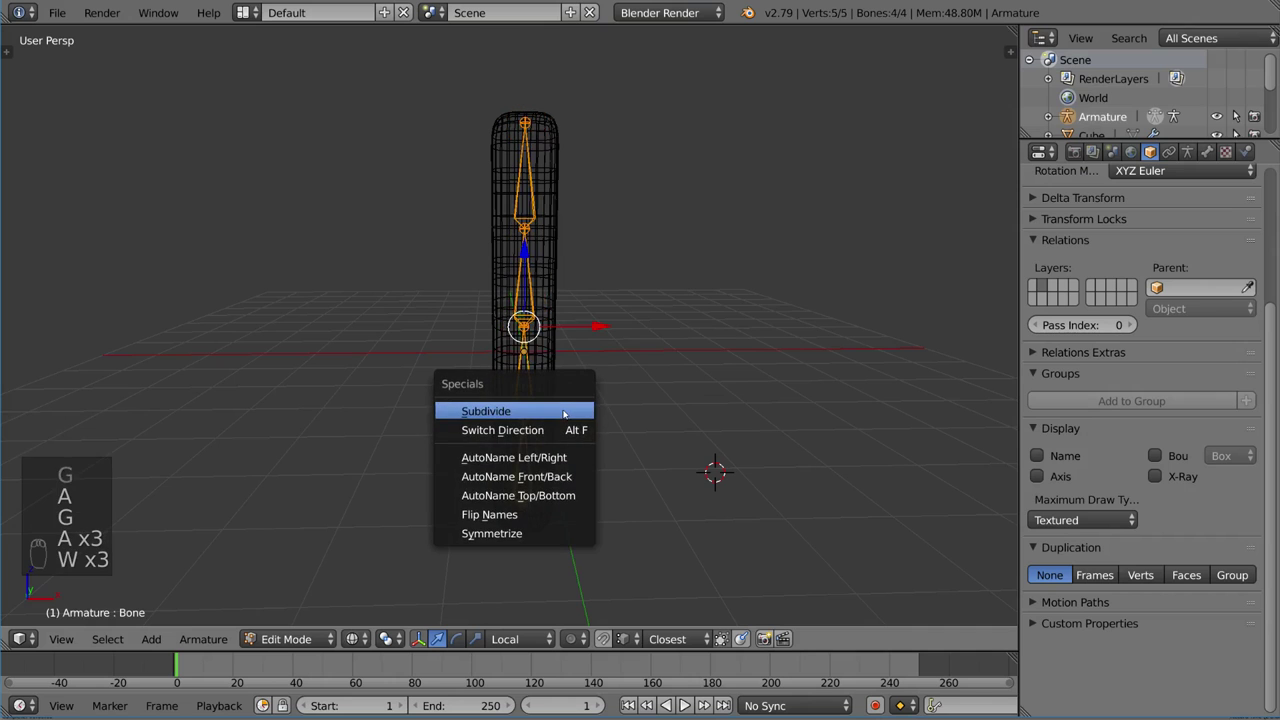
pyautogui.click(564, 411)
pyautogui.moveTo(600, 400); pyautogui.dragTo(669, 362, button='middle')
pyautogui.scroll(2, 632, 361)
pyautogui.scroll(-1, 635, 361)
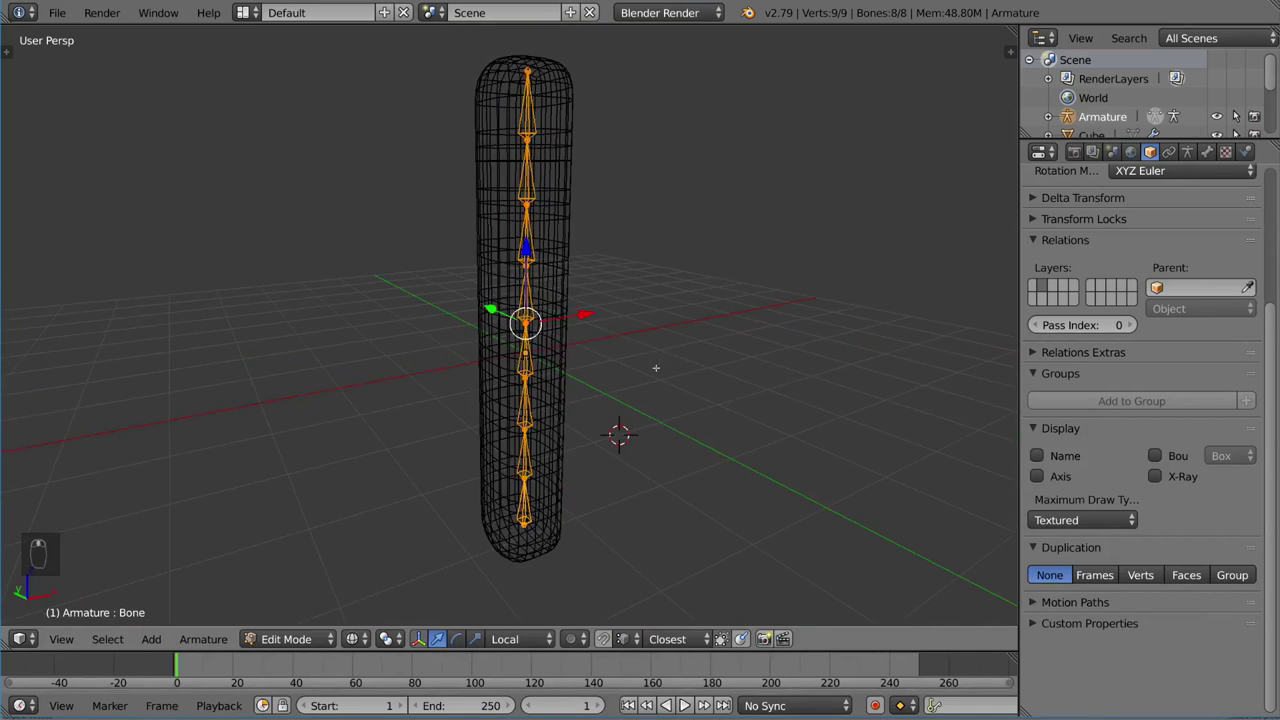
pyautogui.scroll(-2, 656, 368)
# Step: In Object Mode, parent the pillar mesh to the armature using Armature Deform With Automatic Weights
pyautogui.press('Tab')
pyautogui.press('z')
pyautogui.hotkey('alt', 'z')
pyautogui.press('z')
pyautogui.press('z')
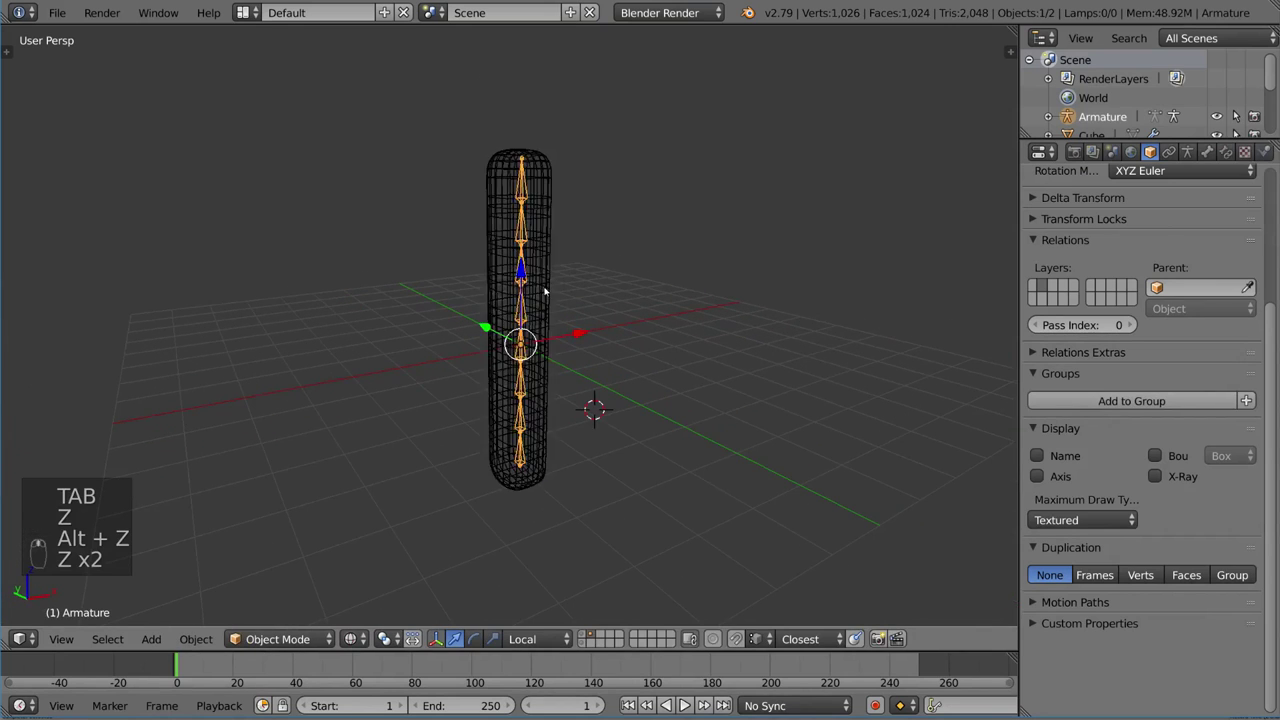
pyautogui.rightClick(545, 290)
pyautogui.keyDown('shift'); pyautogui.rightClick(520, 281); pyautogui.keyUp('shift')
pyautogui.hotkey('ctrl', 'p')
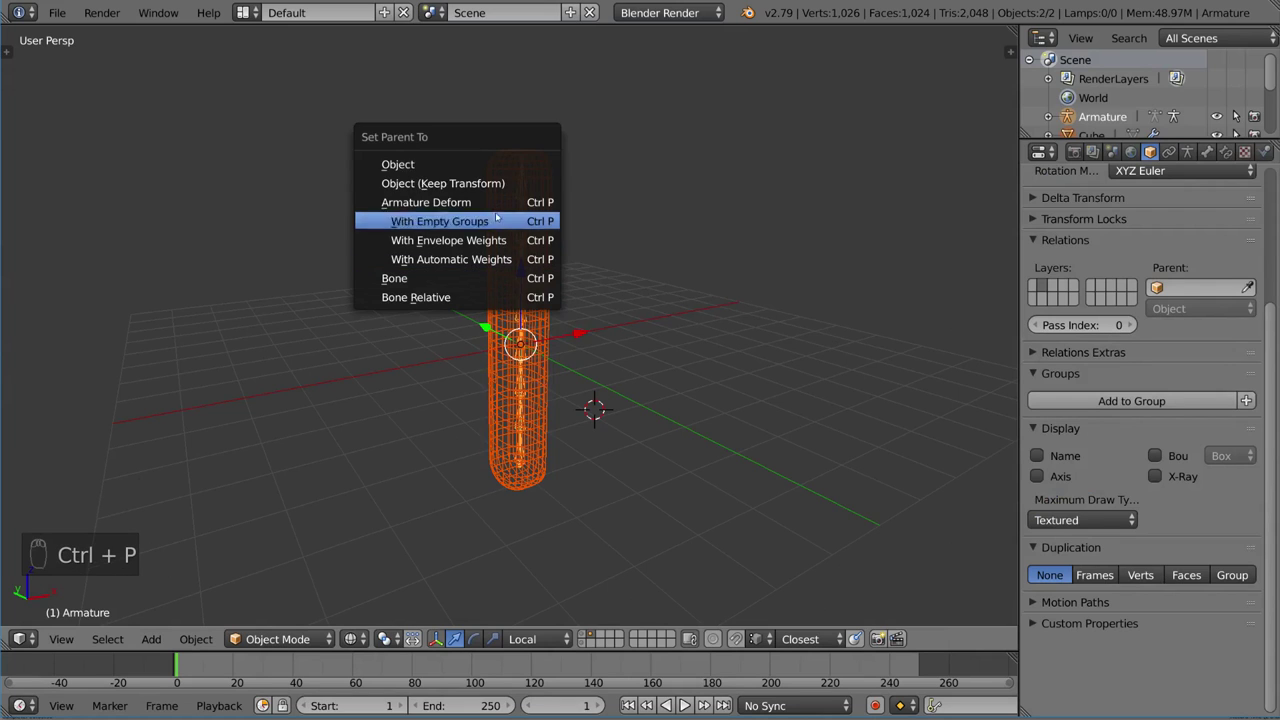
pyautogui.click(476, 260)
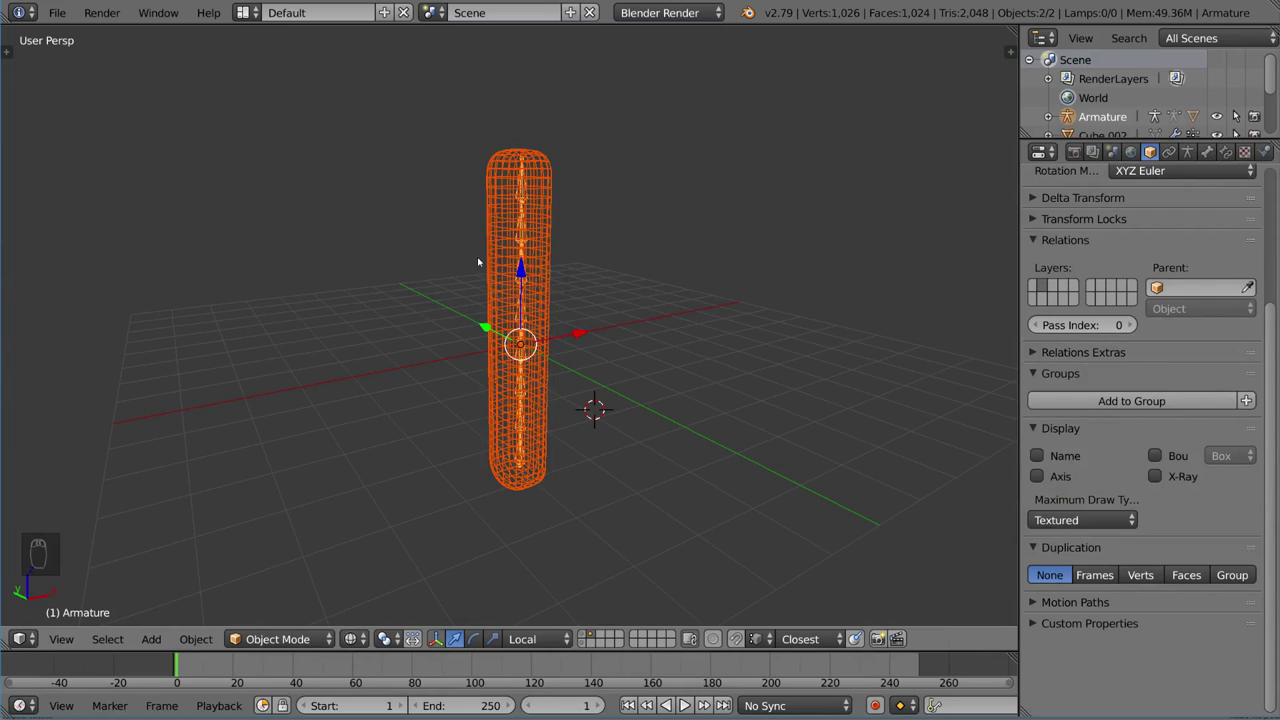
# Step: Put the armature in Pose Mode and try rotating a bone in the pillar's upper part
pyautogui.moveTo(612, 309); pyautogui.dragTo(611, 294, button='middle')
pyautogui.rightClick(523, 242)
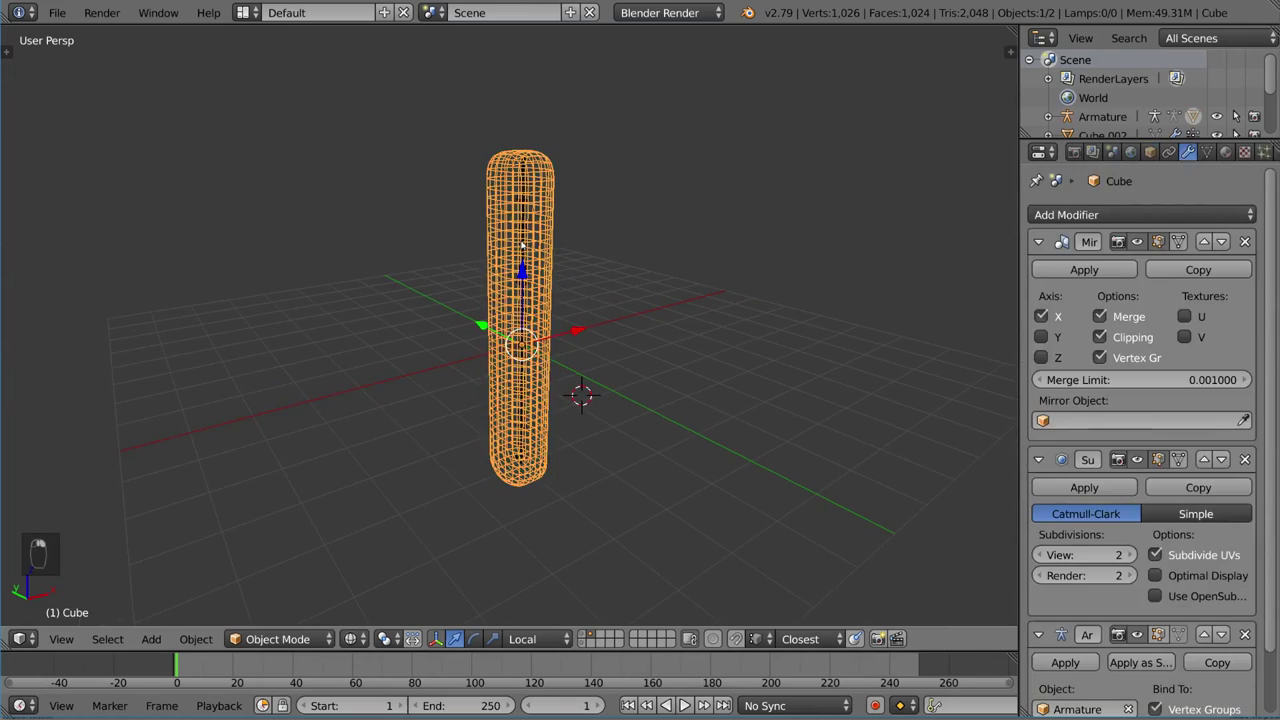
pyautogui.rightClick(523, 242)
pyautogui.hotkey('ctrl', 'Tab')
pyautogui.rightClick(523, 242)
pyautogui.press('z')
pyautogui.hotkey('alt', 'z')
pyautogui.moveTo(540, 250); pyautogui.dragTo(571, 234, button='middle')
pyautogui.press('r')
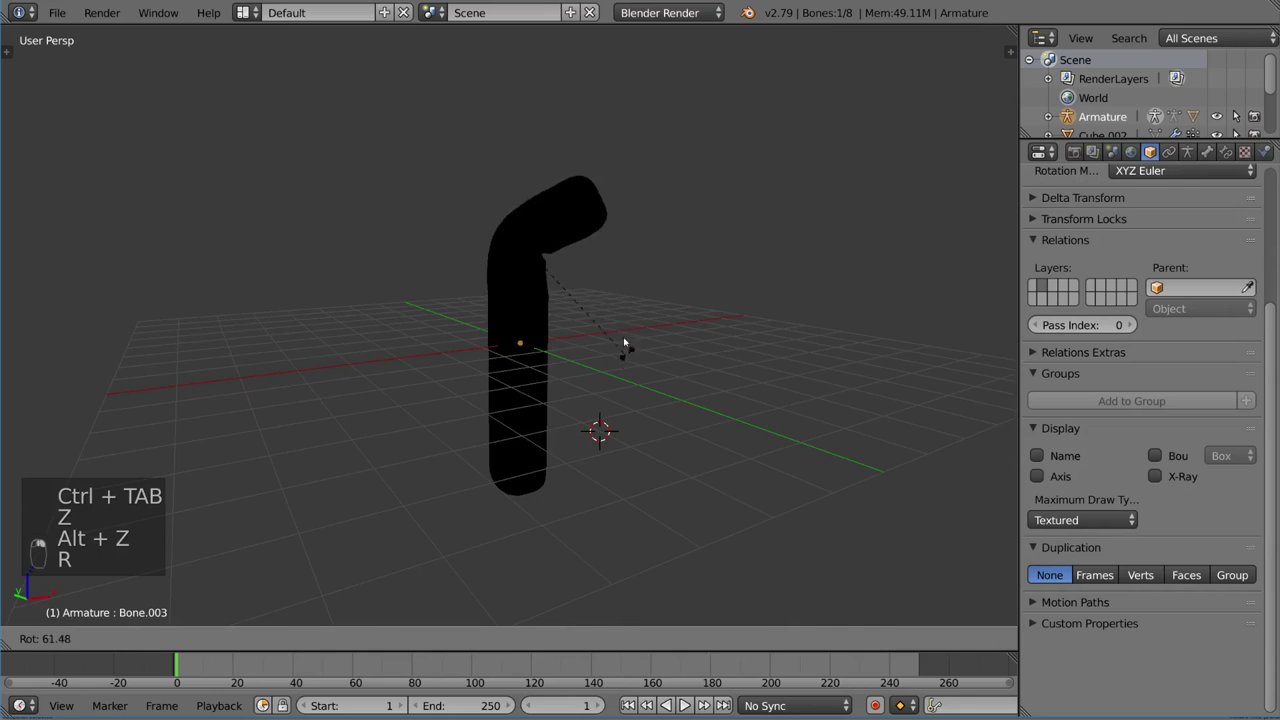
pyautogui.rightClick(523, 284)
# Step: Select the bone just above the pillar's middle and rotate it to bend the upper half sideways, using solid shading
pyautogui.press('z')
pyautogui.rightClick(523, 286)
pyautogui.press('z')
pyautogui.hotkey('alt', 'z')
pyautogui.press('r')
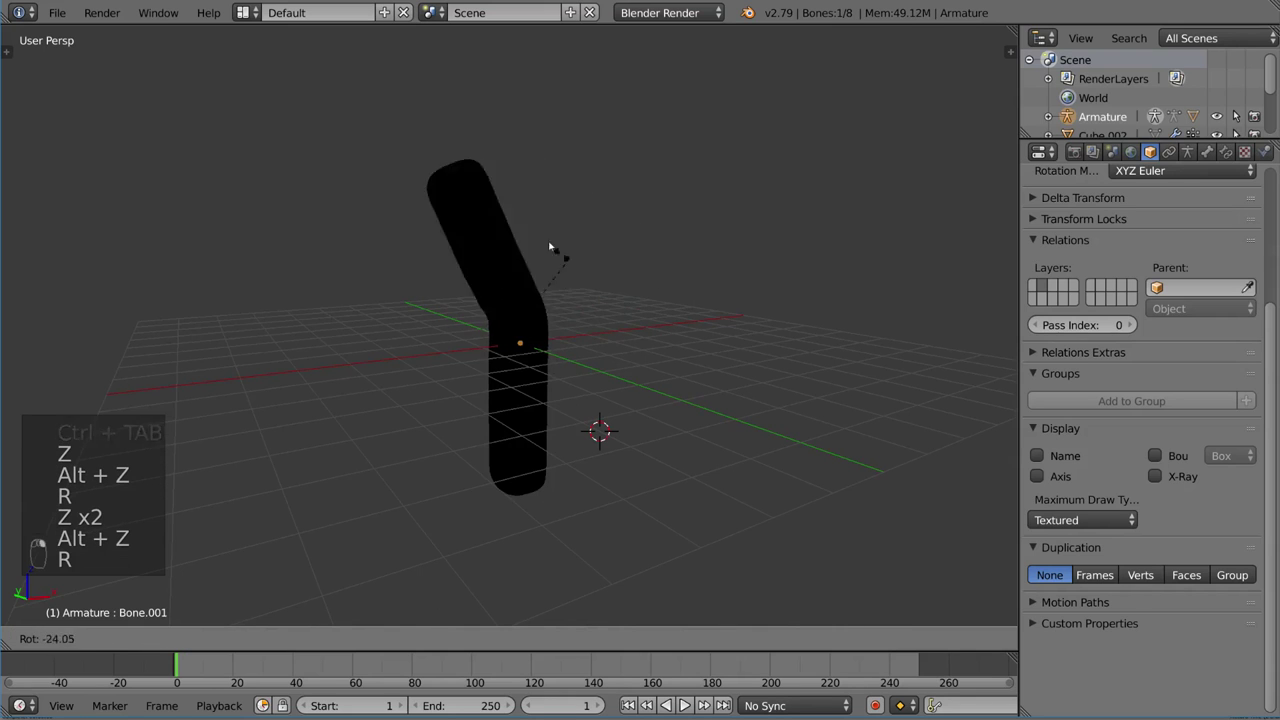
pyautogui.rightClick(634, 371)
pyautogui.press('z')
pyautogui.press('z')
pyautogui.moveTo(626, 377); pyautogui.dragTo(544, 374, button='middle')
pyautogui.press('r')
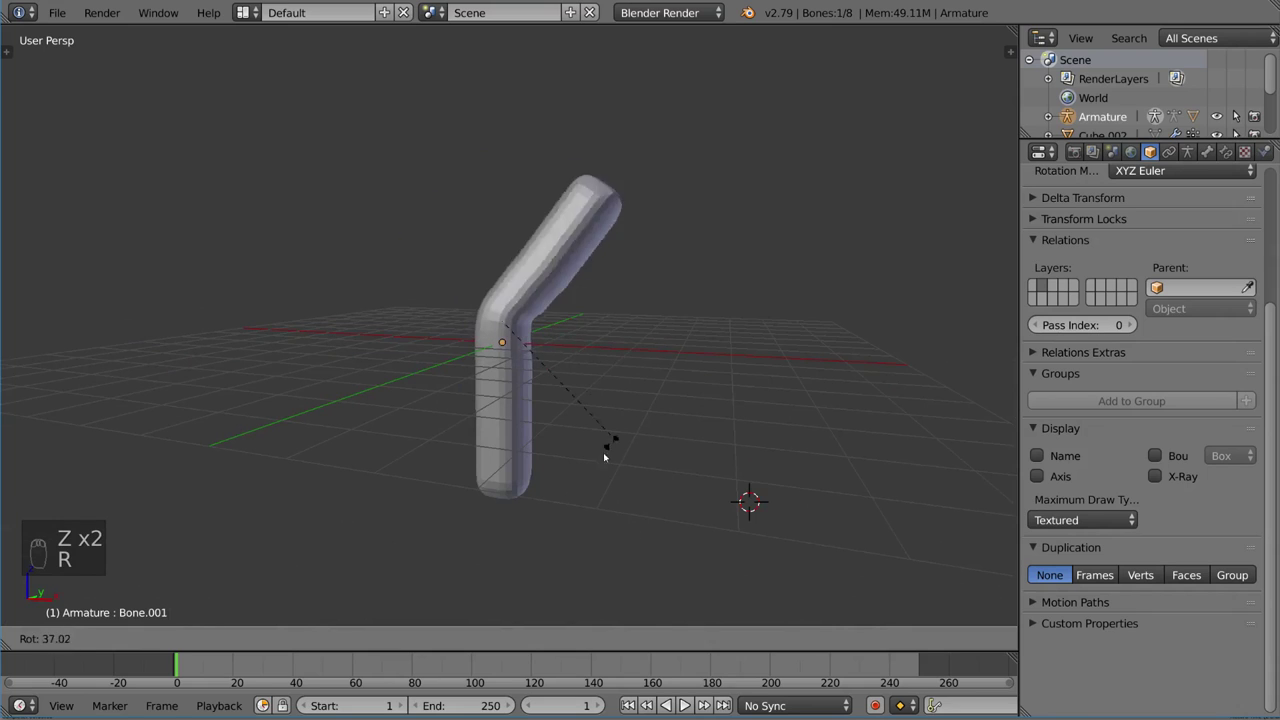
pyautogui.click(543, 473)
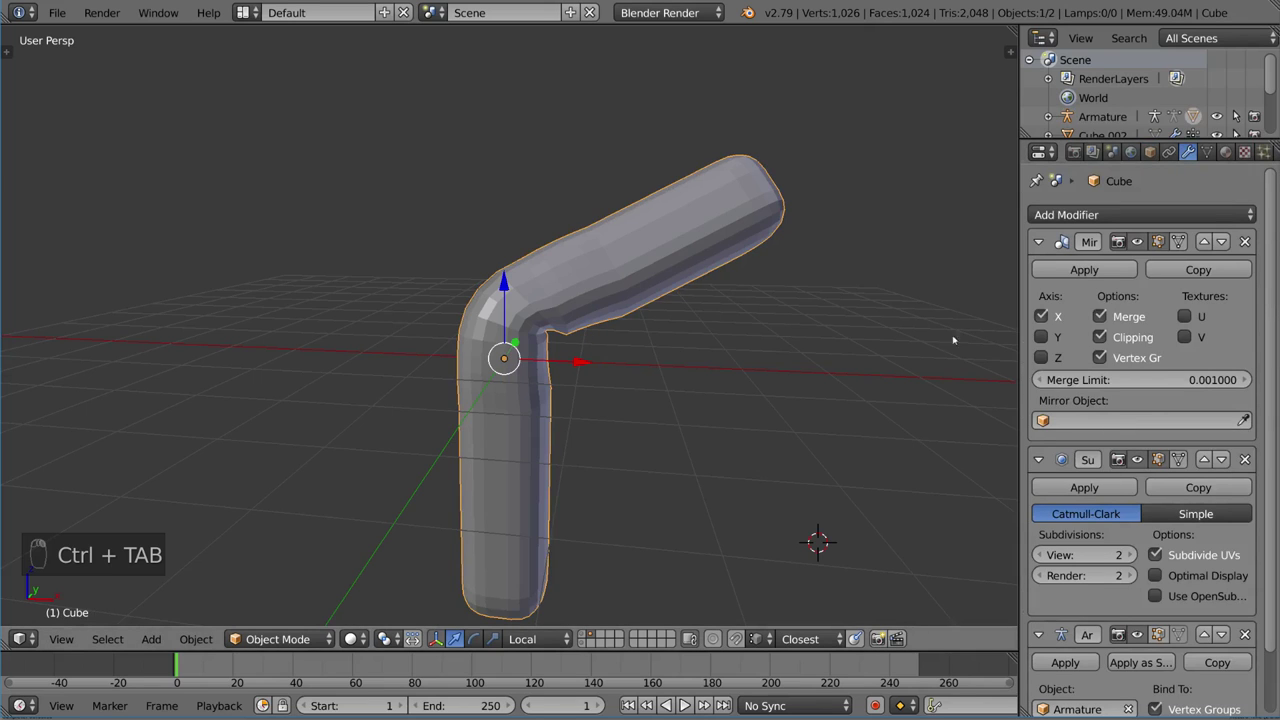
# Step: Move the pillar mesh's Subdivision Surface modifier below its Armature modifier and inspect the bend
pyautogui.scroll(-2, 1142, 450)
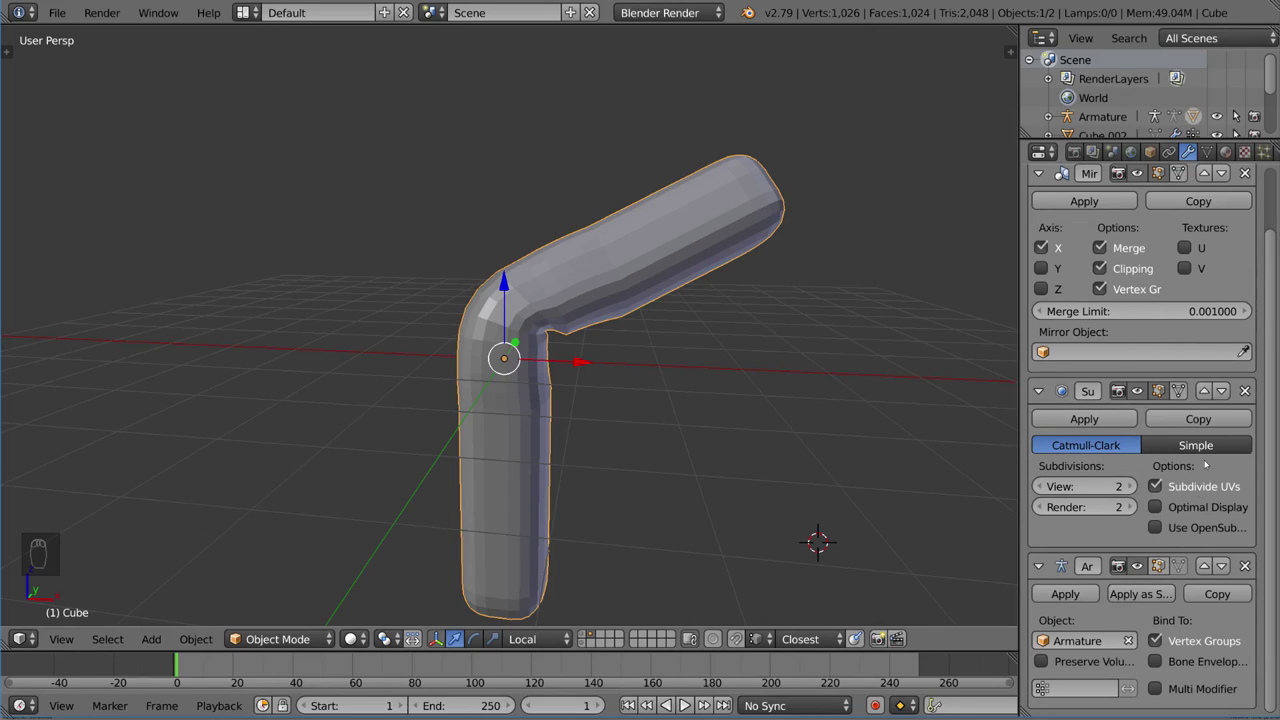
pyautogui.click(1221, 391)
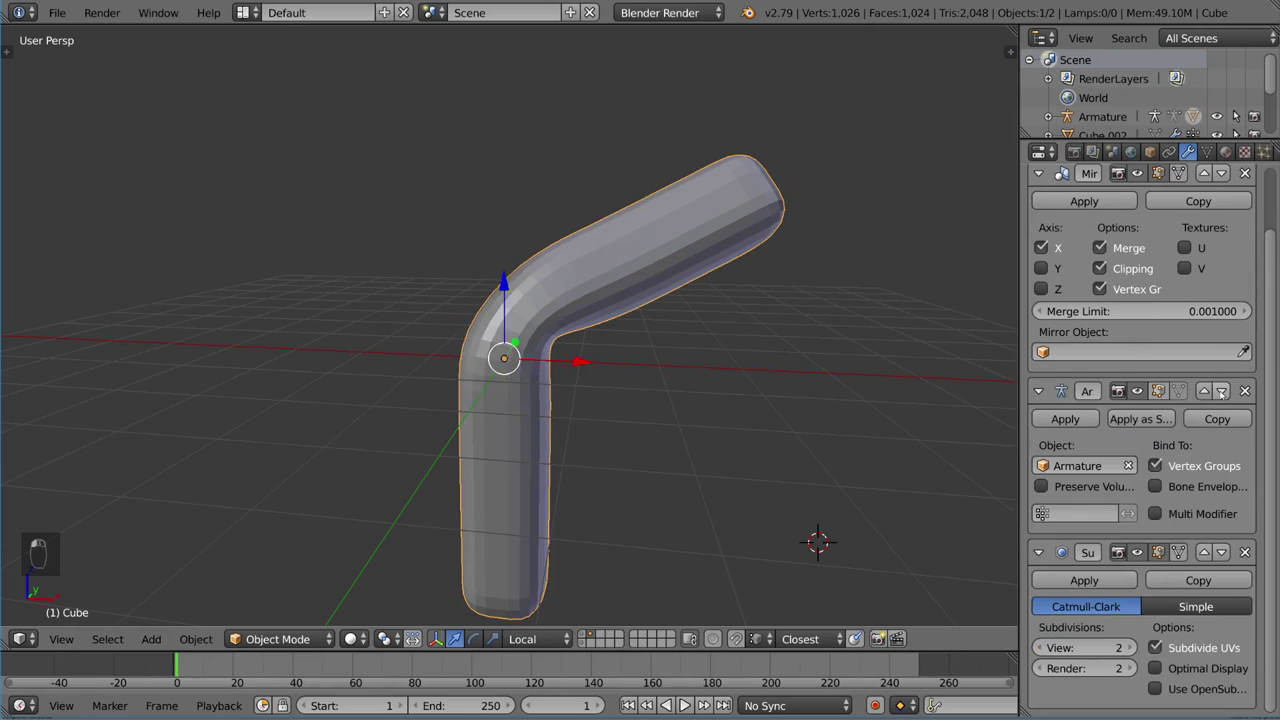
pyautogui.scroll(3, 597, 354)
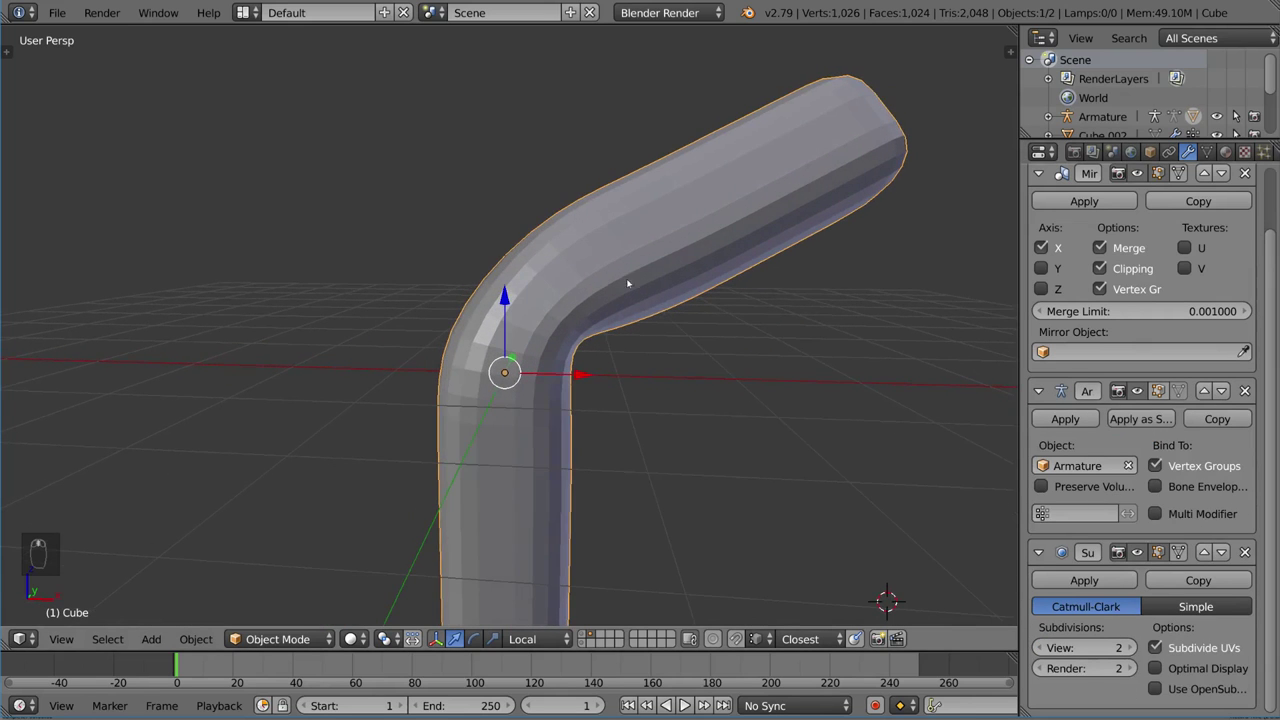
pyautogui.moveTo(628, 285); pyautogui.dragTo(709, 357, button='middle')
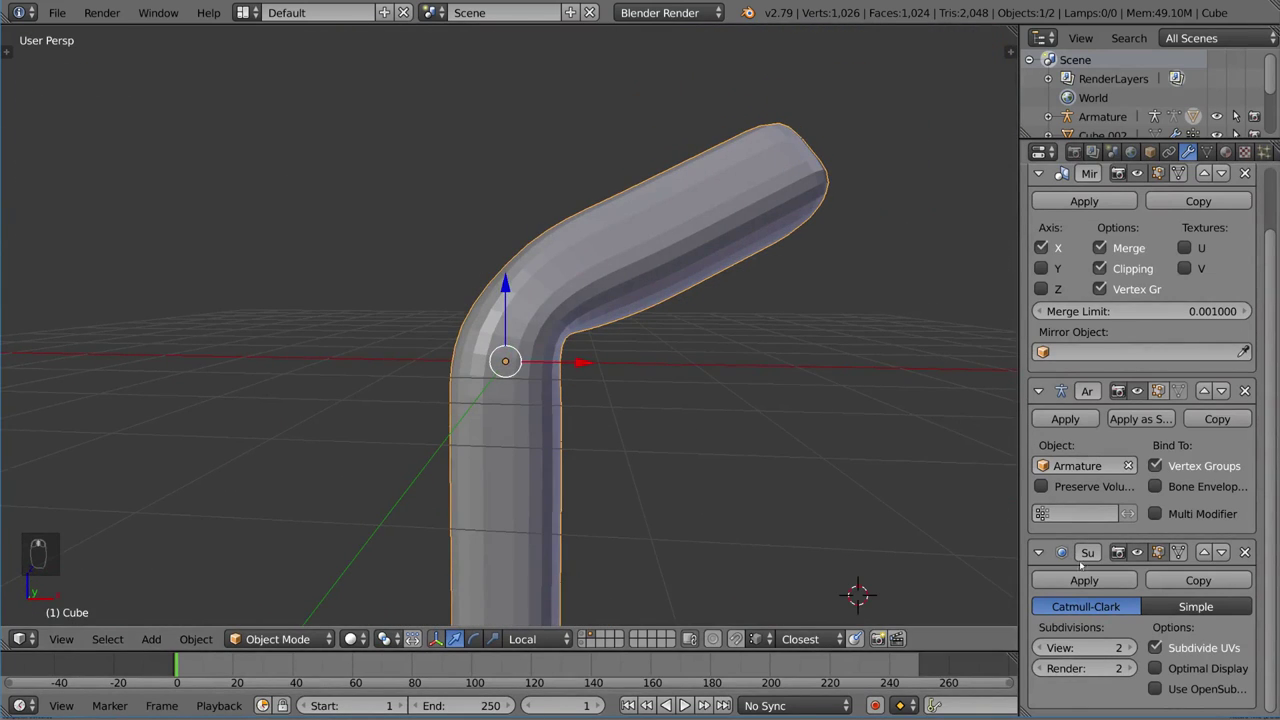
# Step: Place the Subdivision Surface modifier above the Armature modifier to compare the bend, then return it below
pyautogui.click(1205, 555)
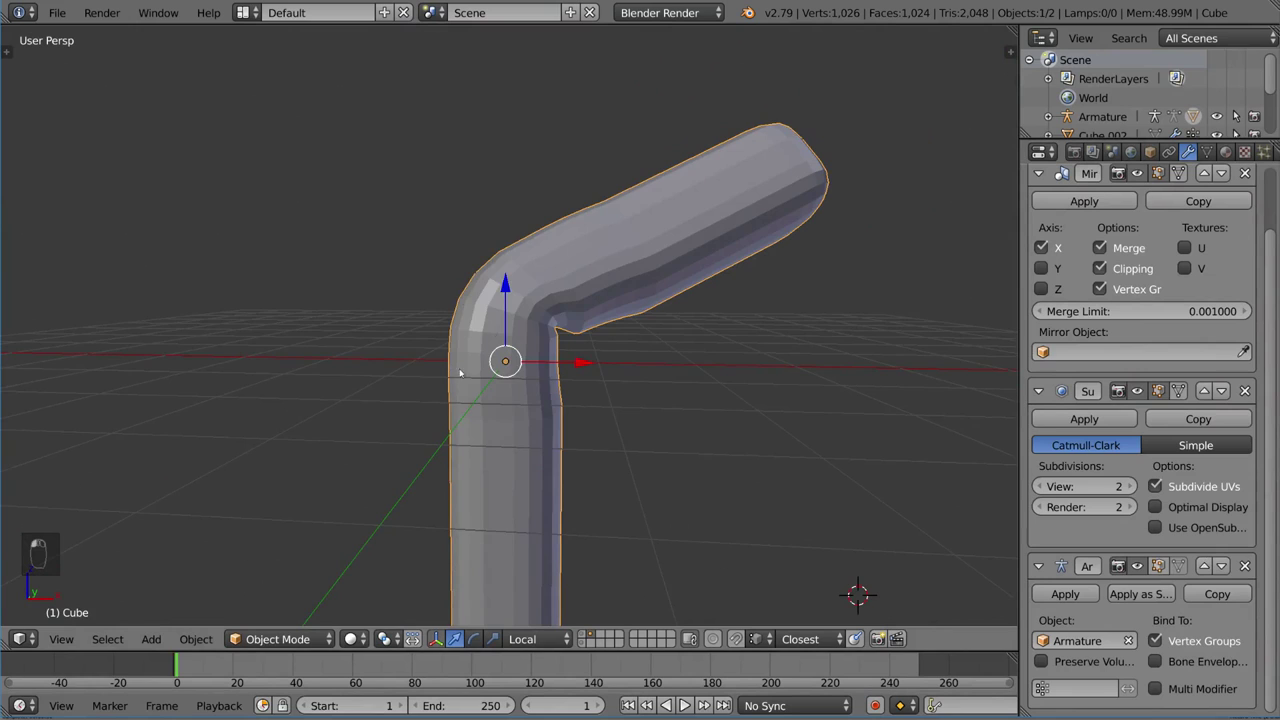
pyautogui.moveTo(507, 342); pyautogui.dragTo(490, 351, button='middle')
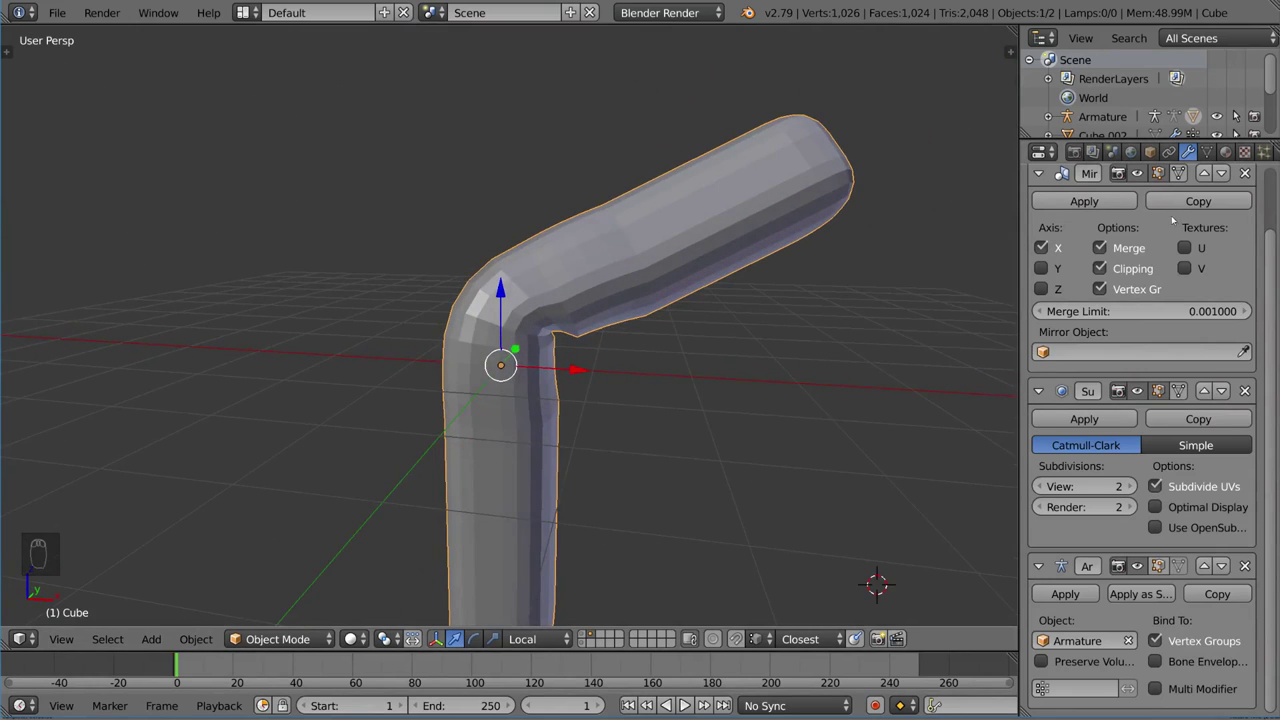
pyautogui.click(1221, 390)
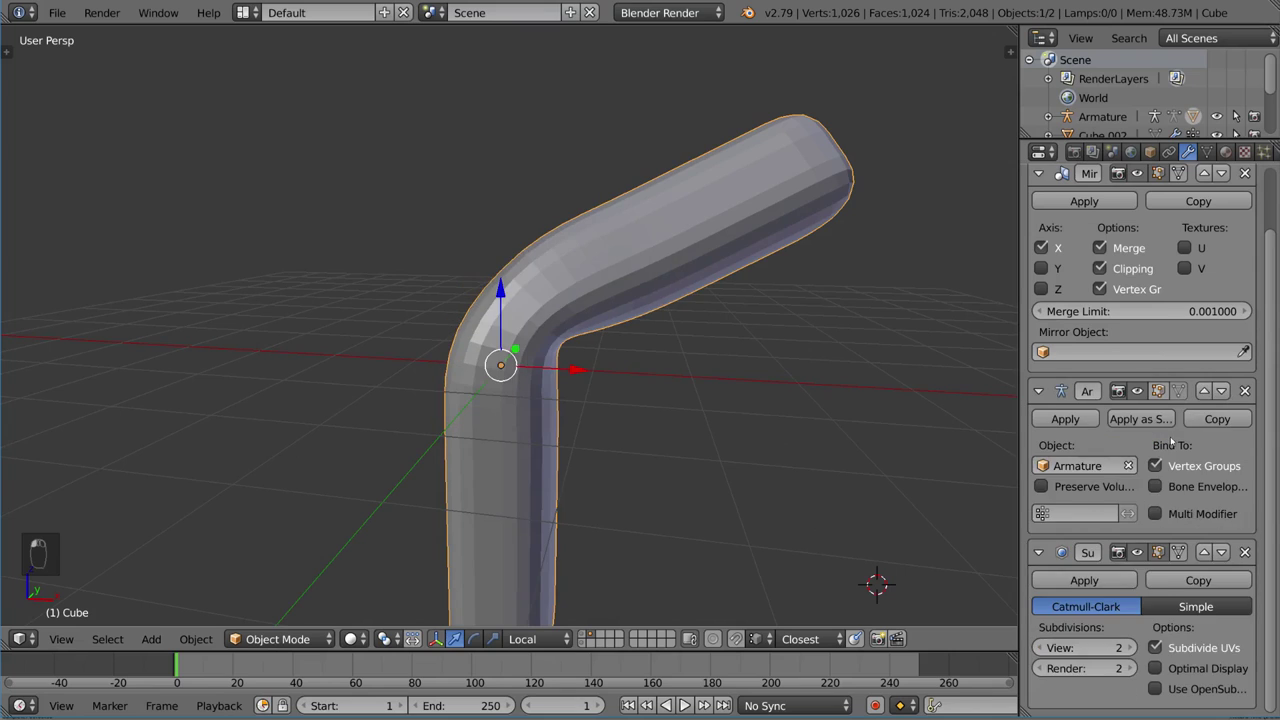
# Step: Move the Armature modifier above the Mirror modifier and inspect the deformed pillar
pyautogui.scroll(3, 1172, 441)
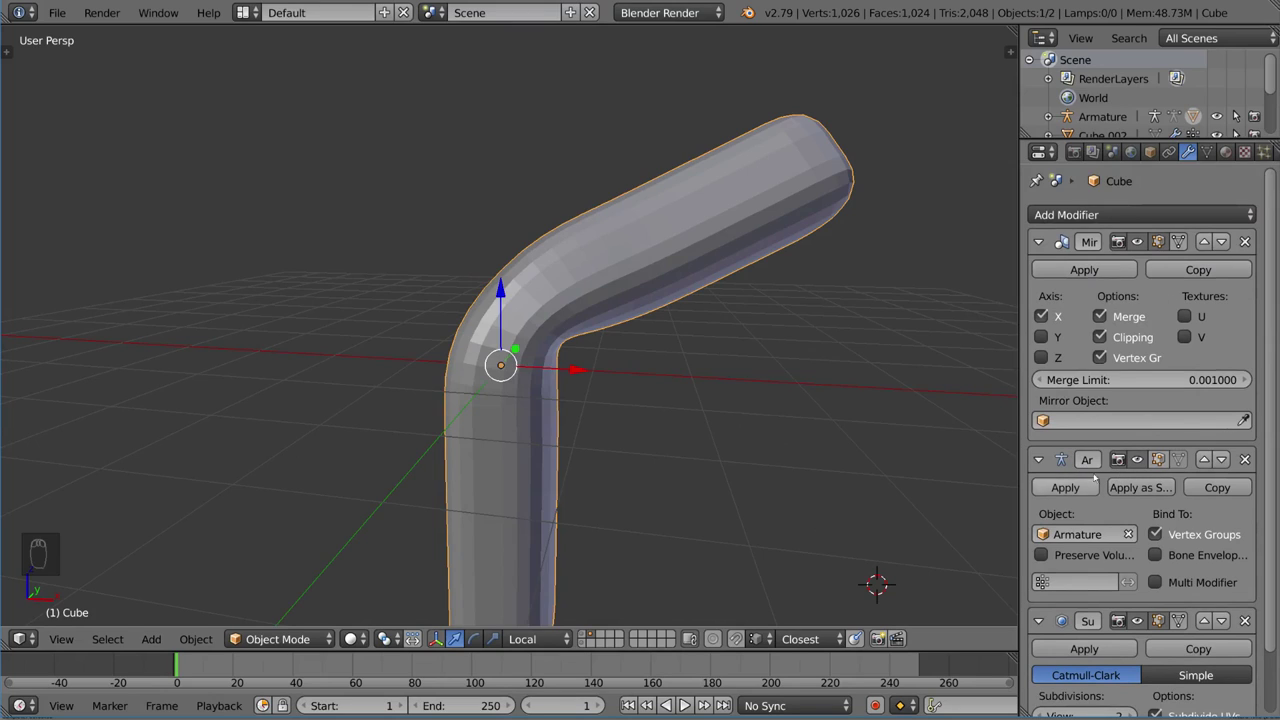
pyautogui.click(1204, 459)
pyautogui.moveTo(723, 309); pyautogui.dragTo(681, 298, button='middle')
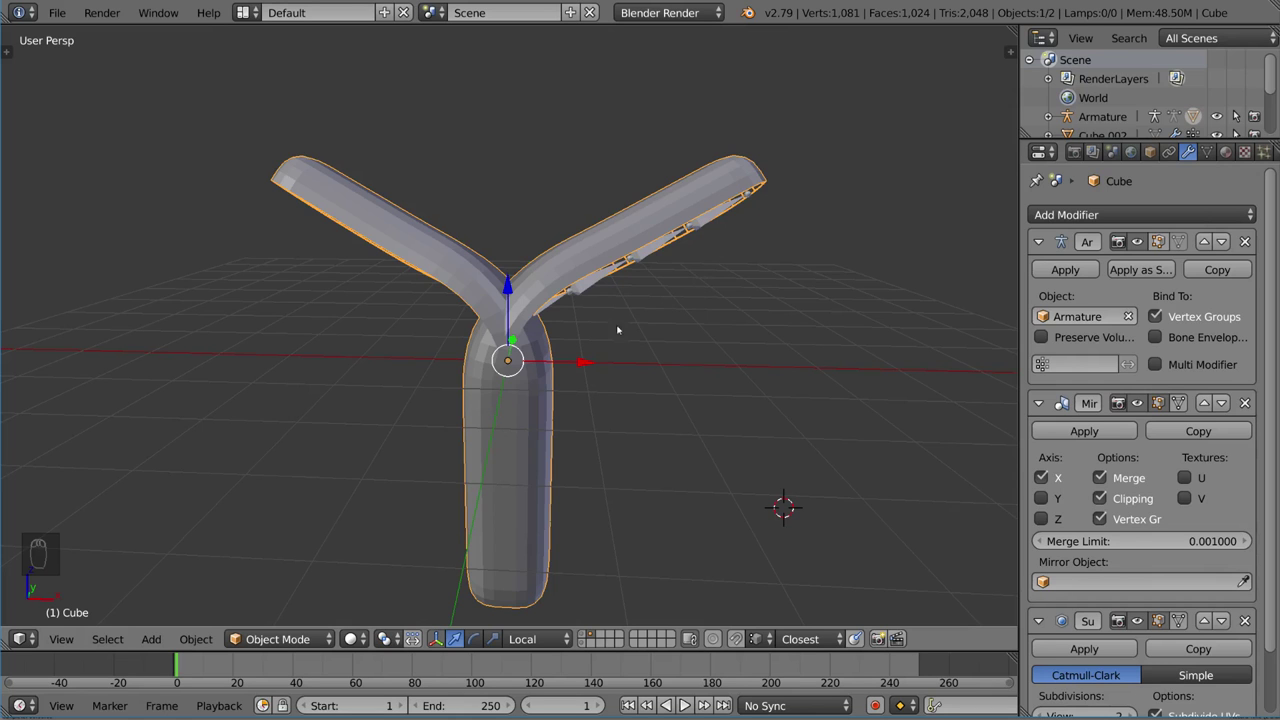
pyautogui.moveTo(483, 286); pyautogui.dragTo(519, 350, button='middle')
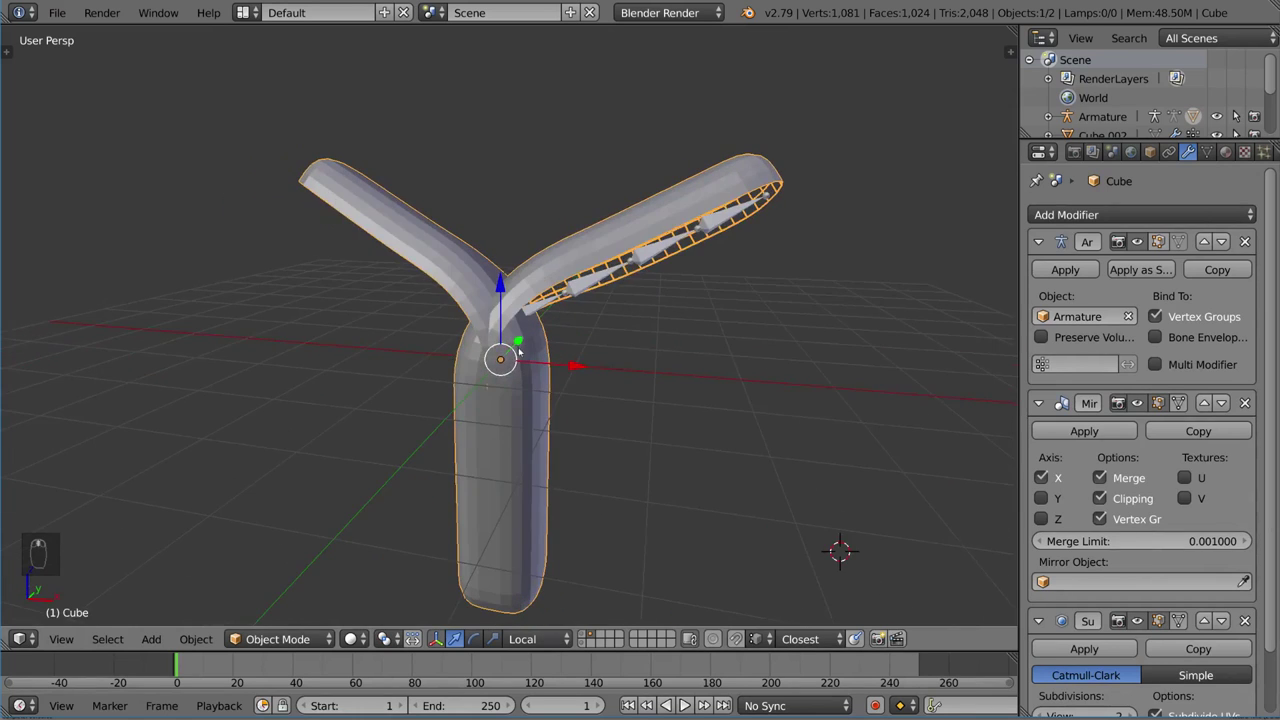
# Step: Select the armature, enter Pose Mode and select the bone at the tip of the bent branch
pyautogui.rightClick(735, 212)
pyautogui.hotkey('ctrl', 'Tab')
pyautogui.rightClick(729, 221)
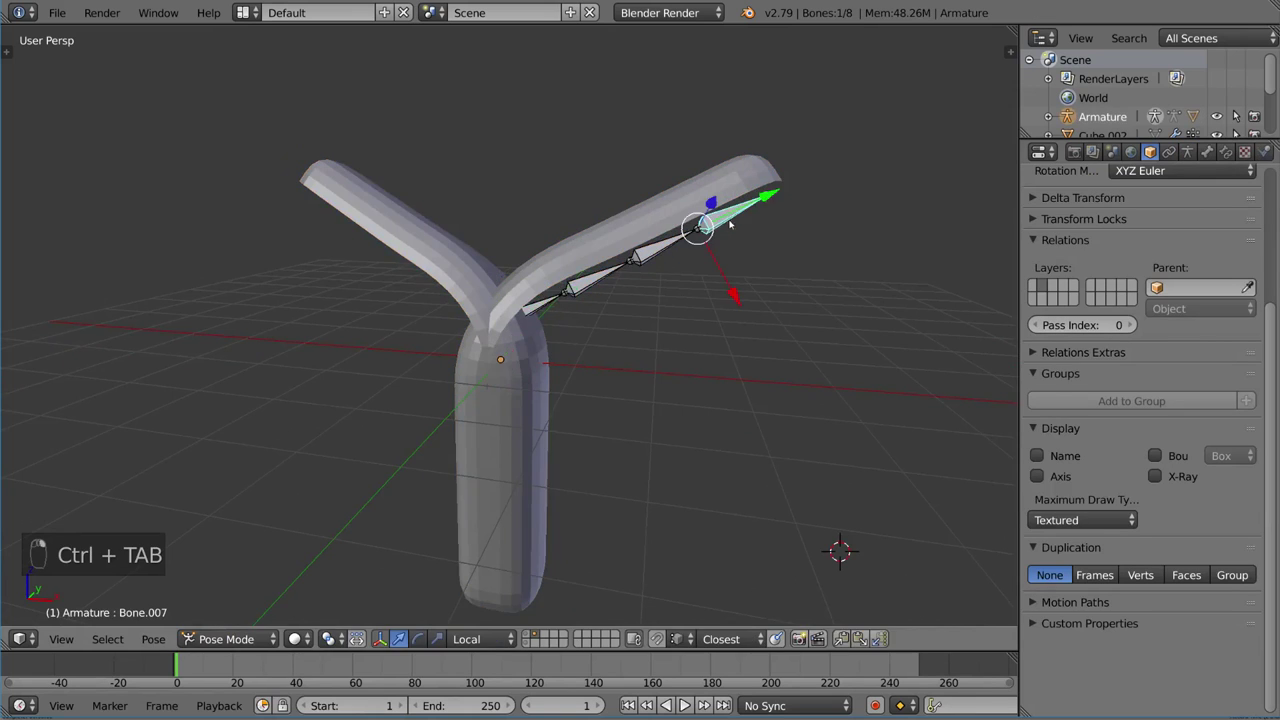
# Step: Try rotating the tip bone and then the second bone from the tip, cancelling each rotation
pyautogui.moveTo(729, 222); pyautogui.dragTo(756, 217, button='middle')
pyautogui.press('r')
pyautogui.rightClick(746, 246)
pyautogui.rightClick(673, 246)
pyautogui.press('r')
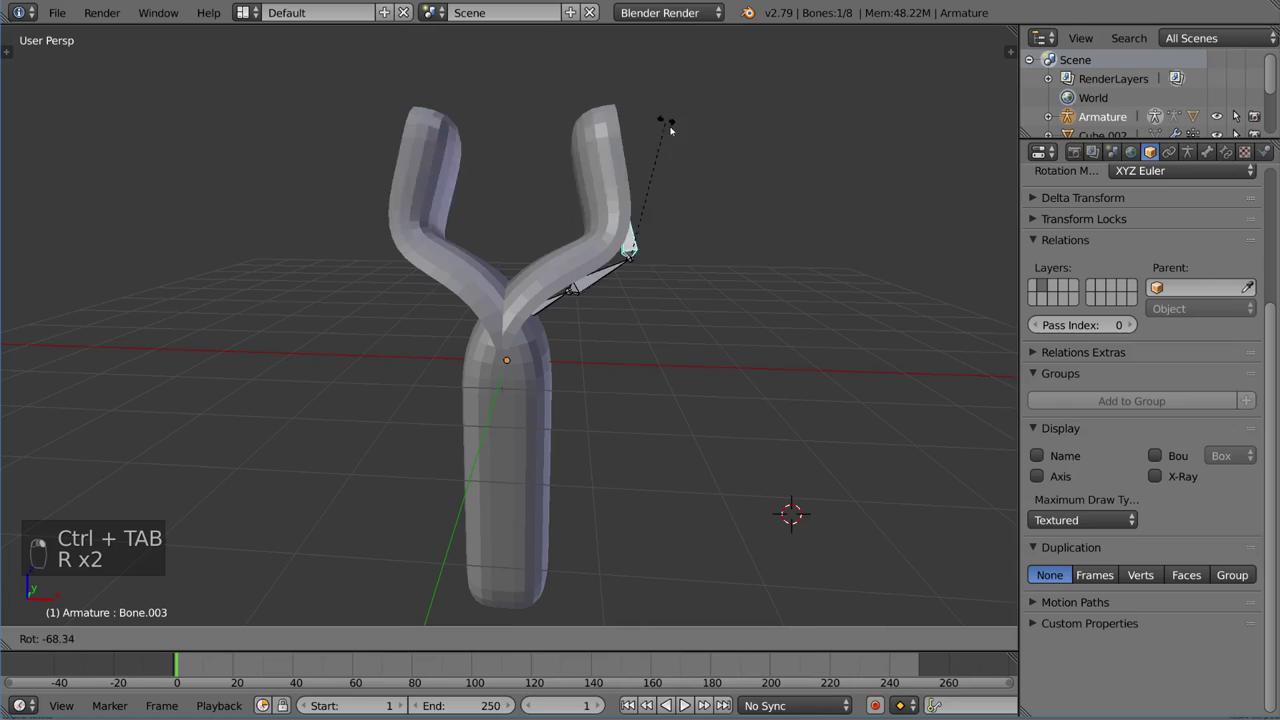
pyautogui.rightClick(712, 262)
# Step: Rotate the third bone from the tip so that the outer part of the branch bends steeply downward
pyautogui.rightClick(615, 276)
pyautogui.press('r')
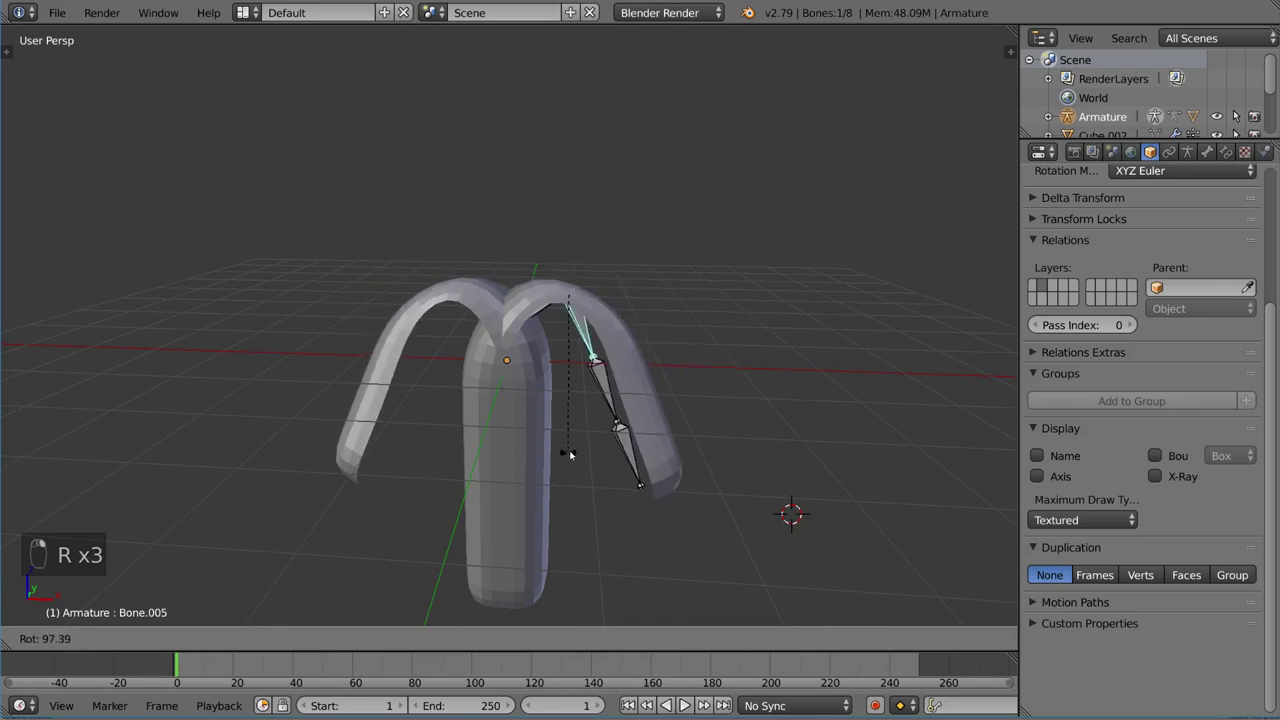
pyautogui.click(589, 404)
pyautogui.moveTo(589, 404); pyautogui.dragTo(666, 275, button='middle')
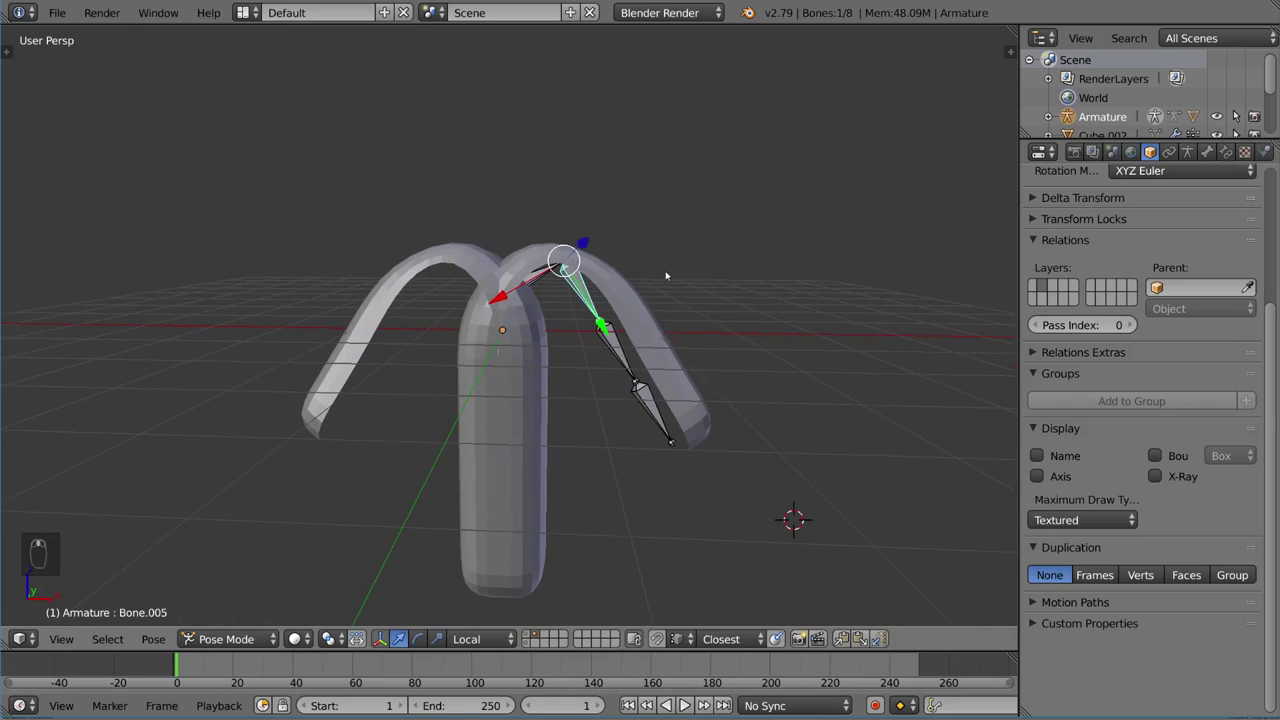
# Step: Return to the pillar mesh in Object Mode, move its Armature modifier below the Mirror modifier, and inspect the bend and modifier stack
pyautogui.hotkey('ctrl', 'Tab')
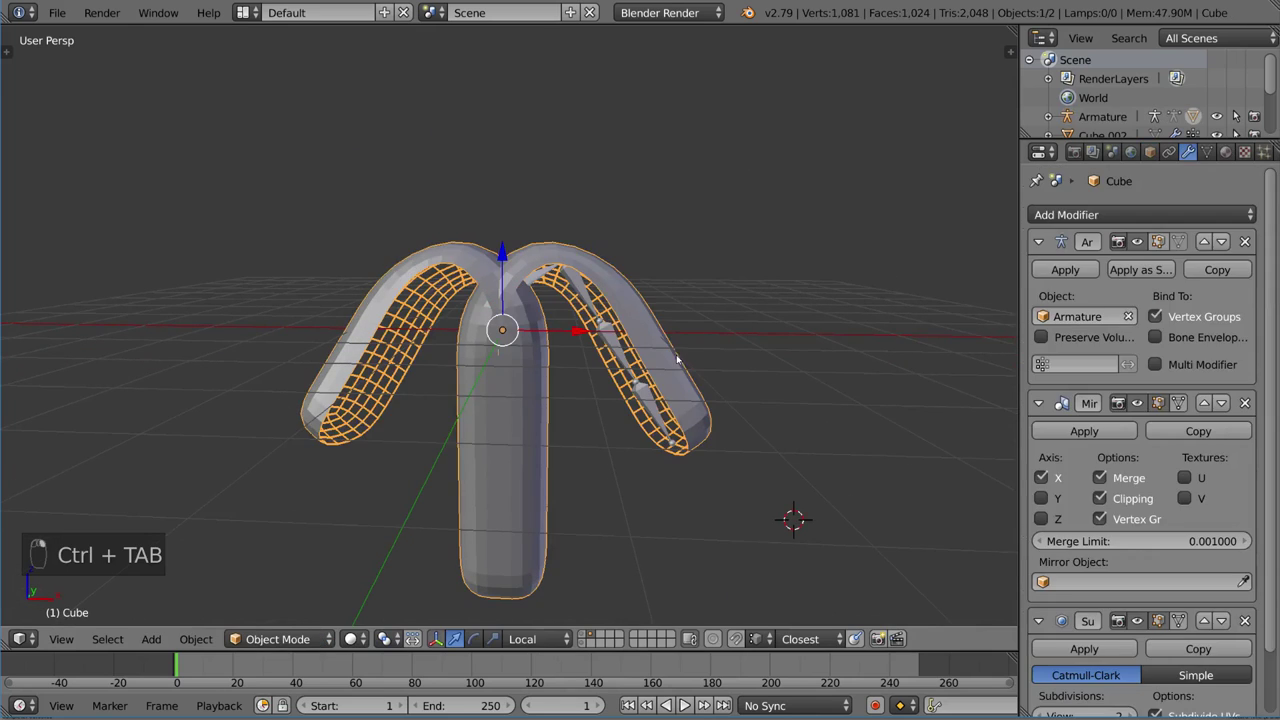
pyautogui.moveTo(765, 380); pyautogui.dragTo(782, 353, button='middle')
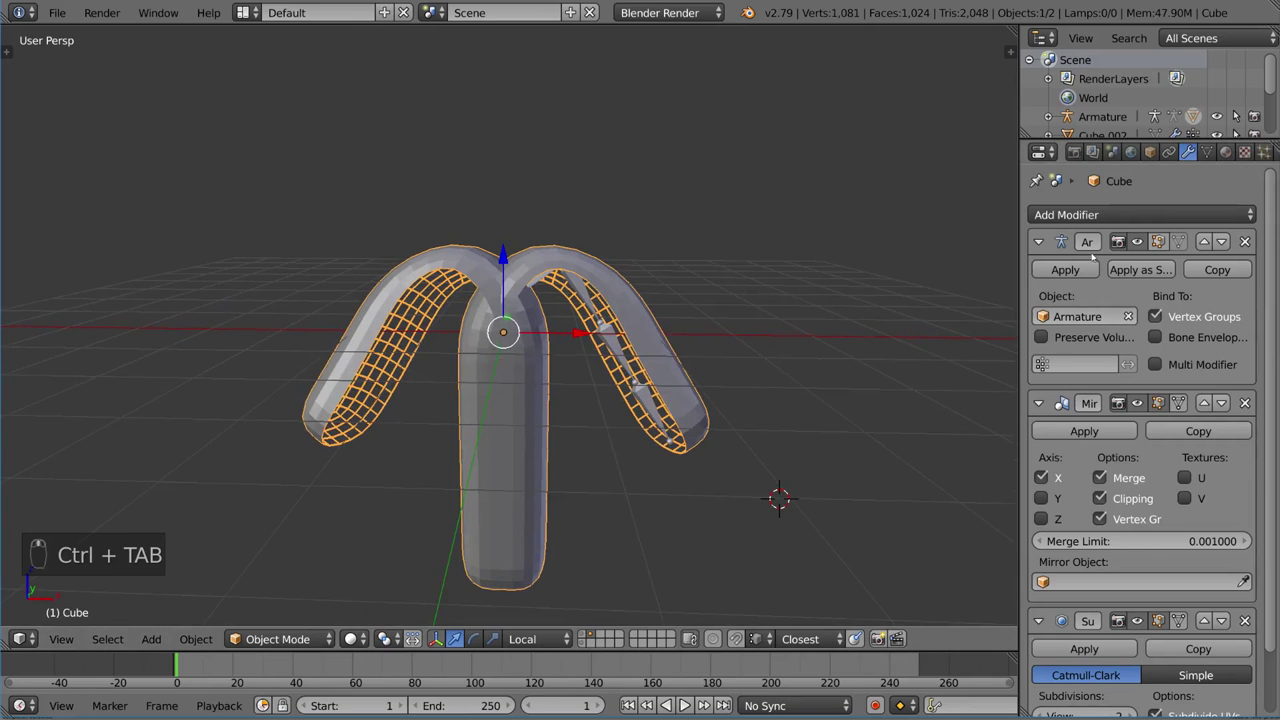
pyautogui.click(1221, 243)
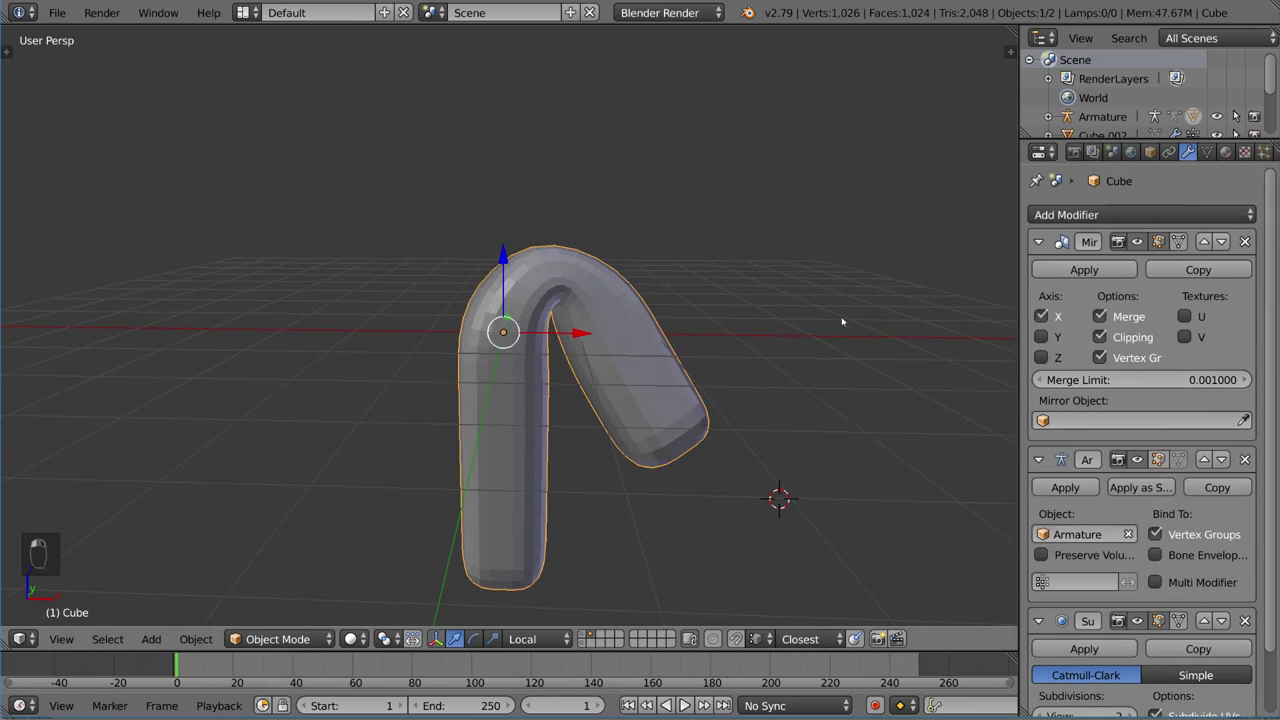
pyautogui.moveTo(843, 320); pyautogui.dragTo(1098, 478, button='middle')
pyautogui.scroll(-2, 1098, 478)
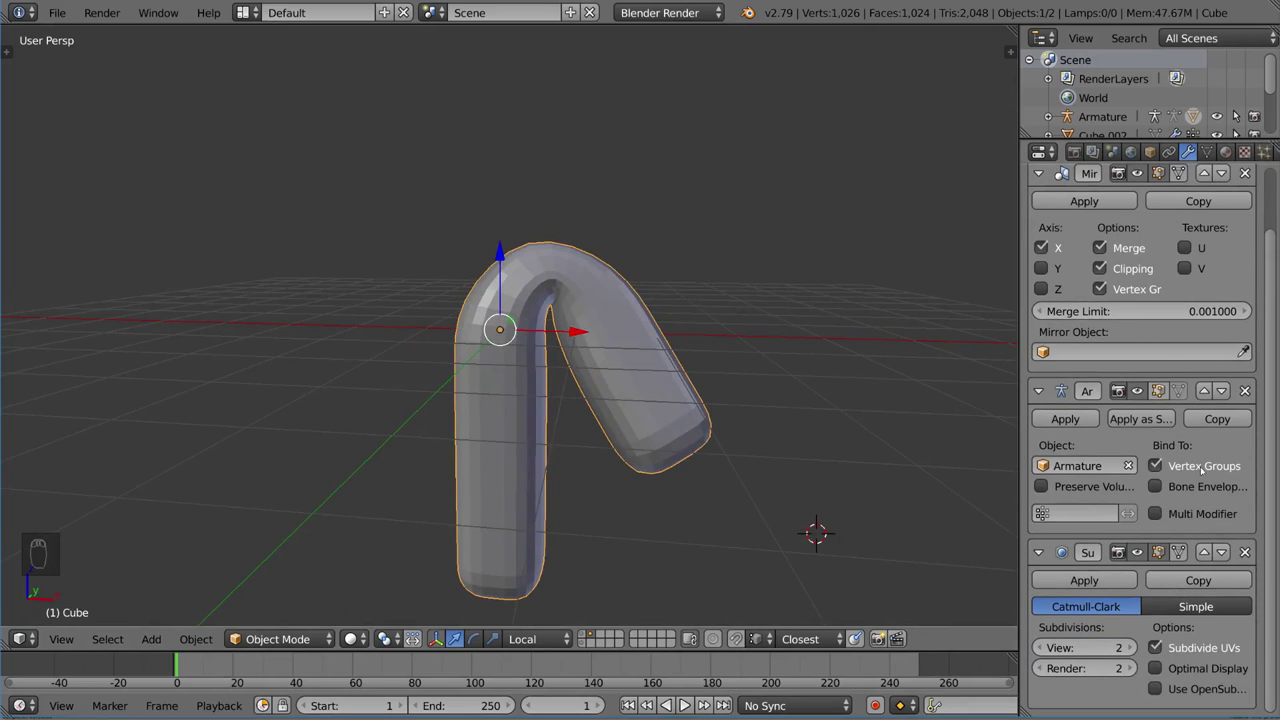
pyautogui.scroll(2, 1142, 269)
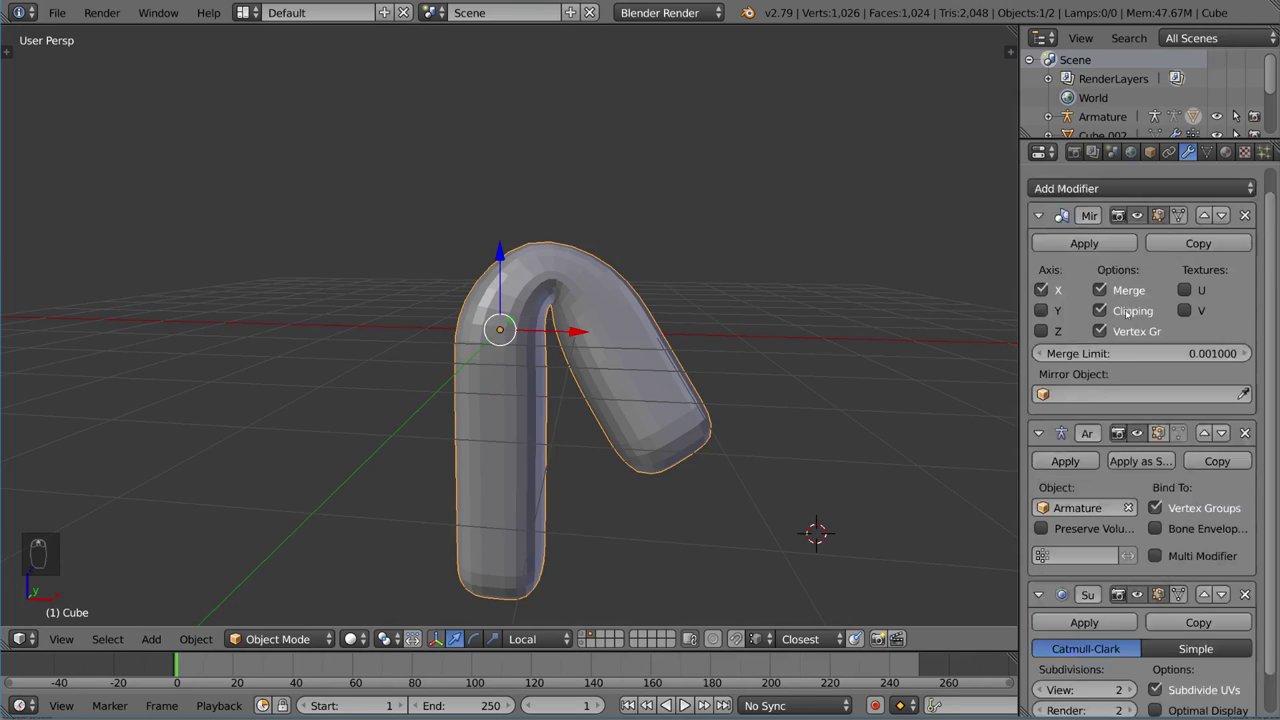
pyautogui.click(1178, 216)
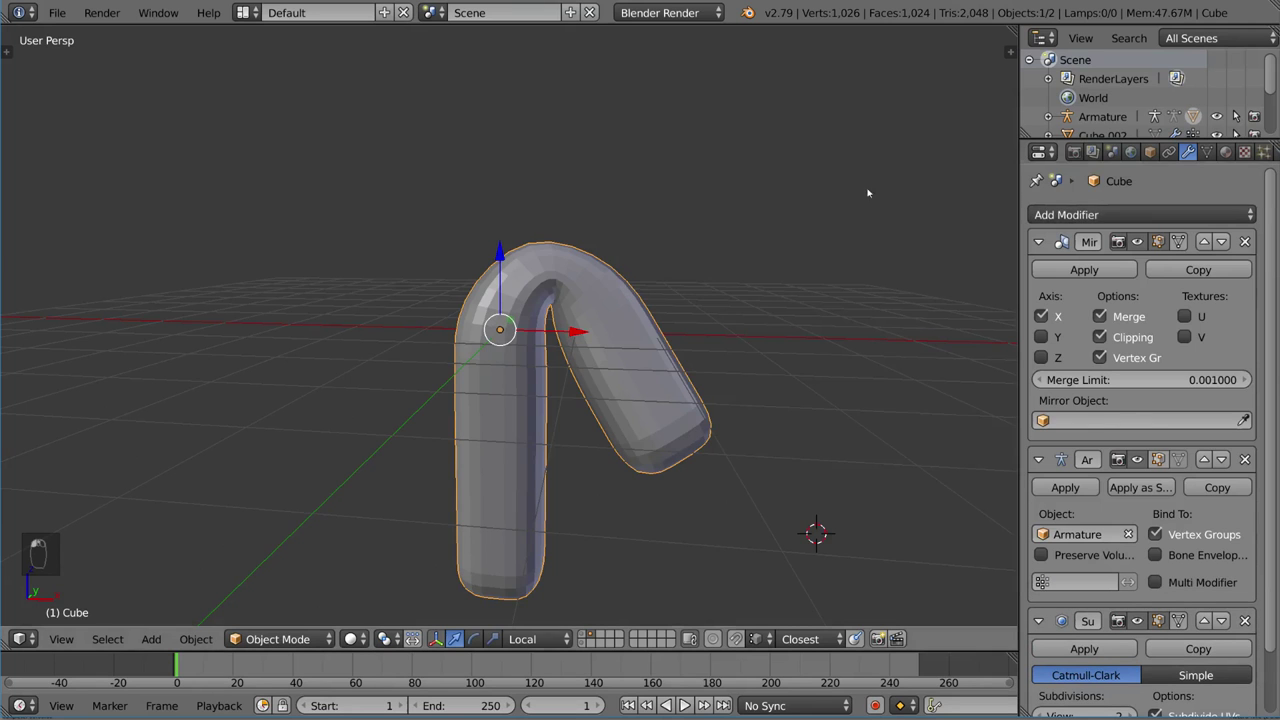
pyautogui.moveTo(690, 452); pyautogui.dragTo(454, 318, button='middle')
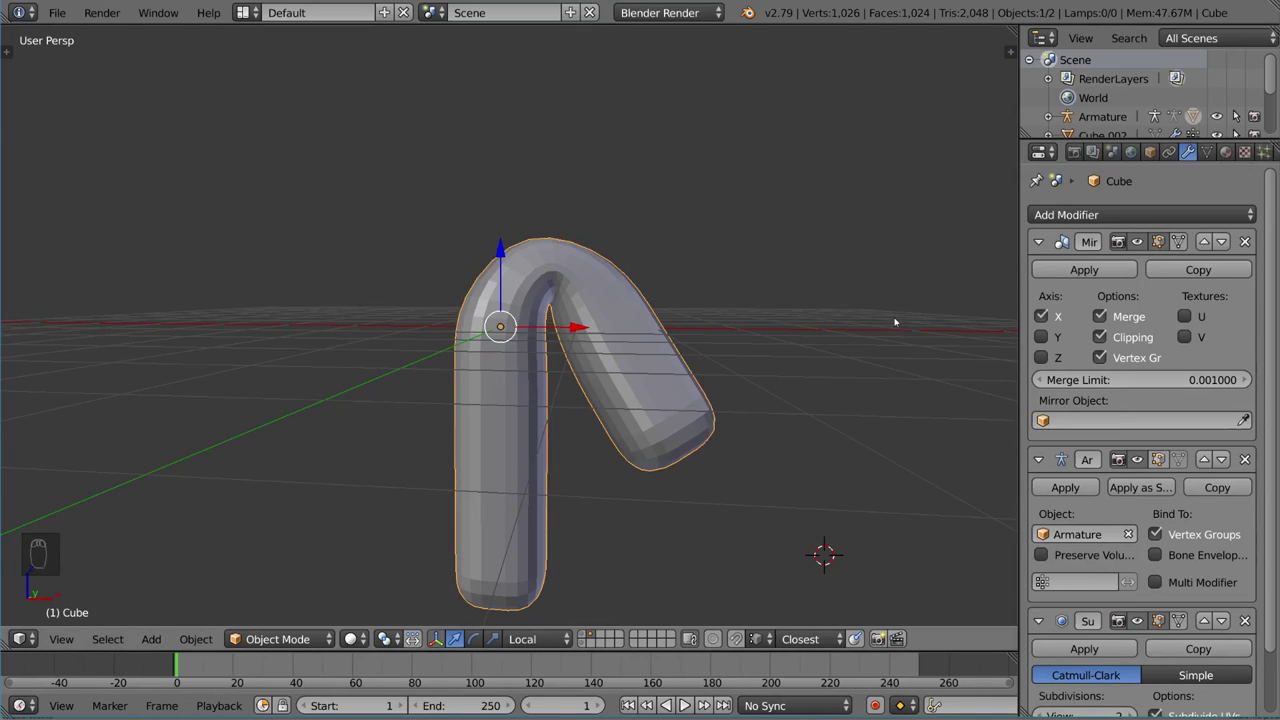
pyautogui.scroll(-3, 1076, 365)
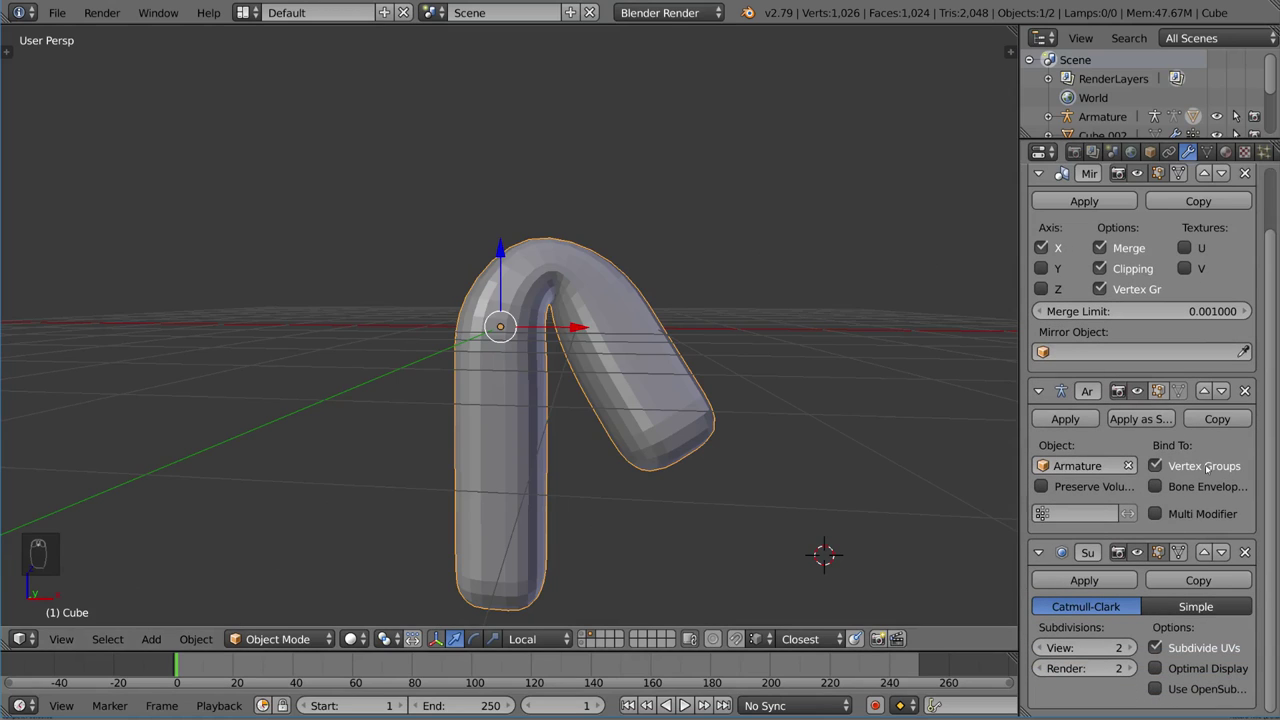